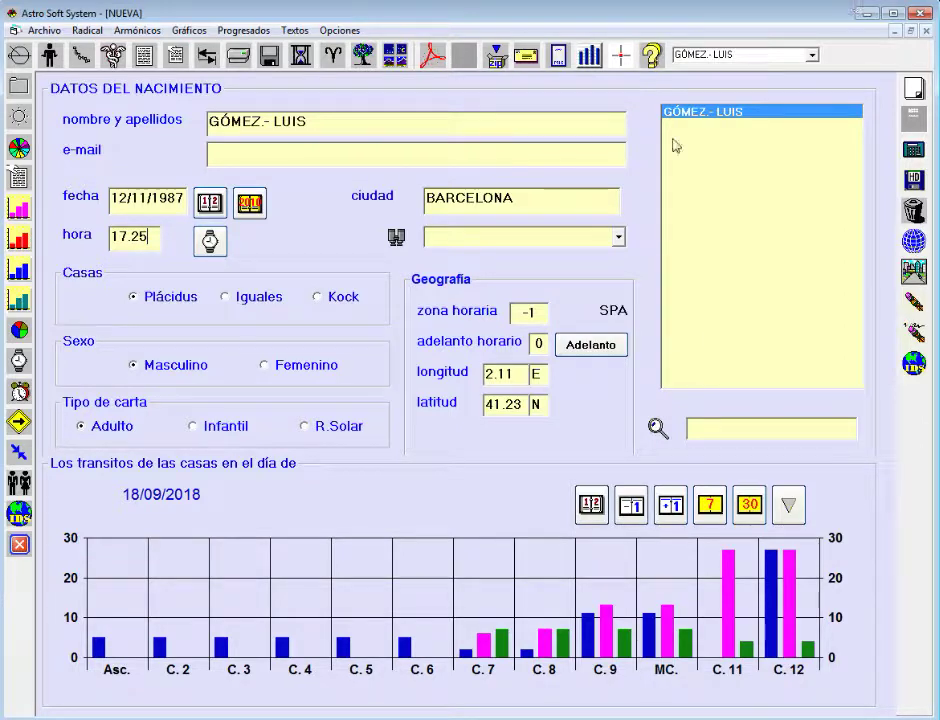
pyautogui.click(620, 238)
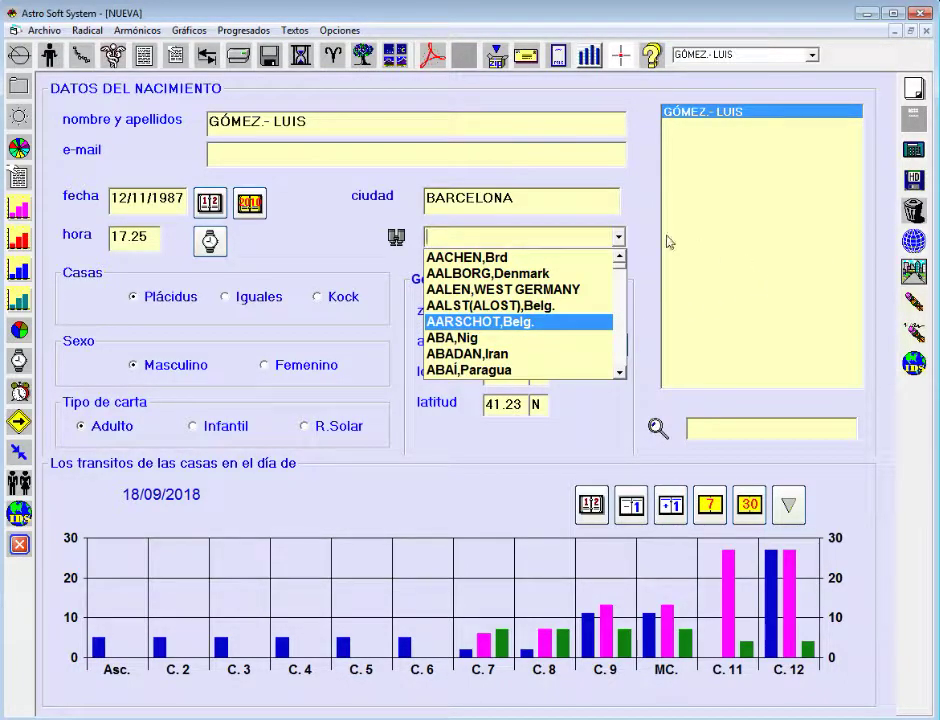
pyautogui.click(644, 214)
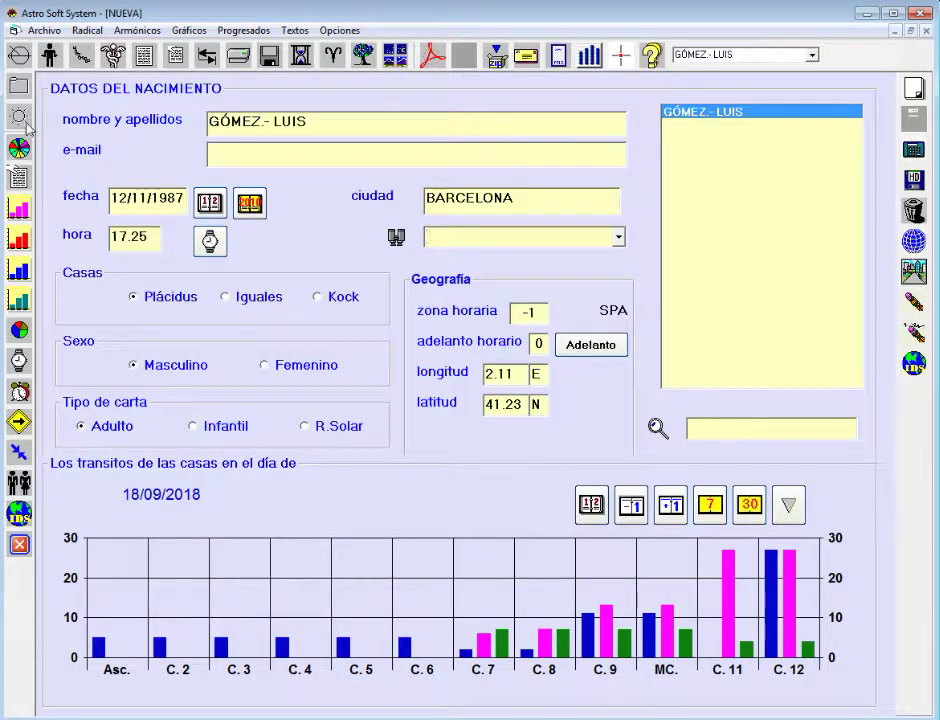
# - Show the VER view with the chart's planet and house position list and aspect grid
pyautogui.click(18, 86)
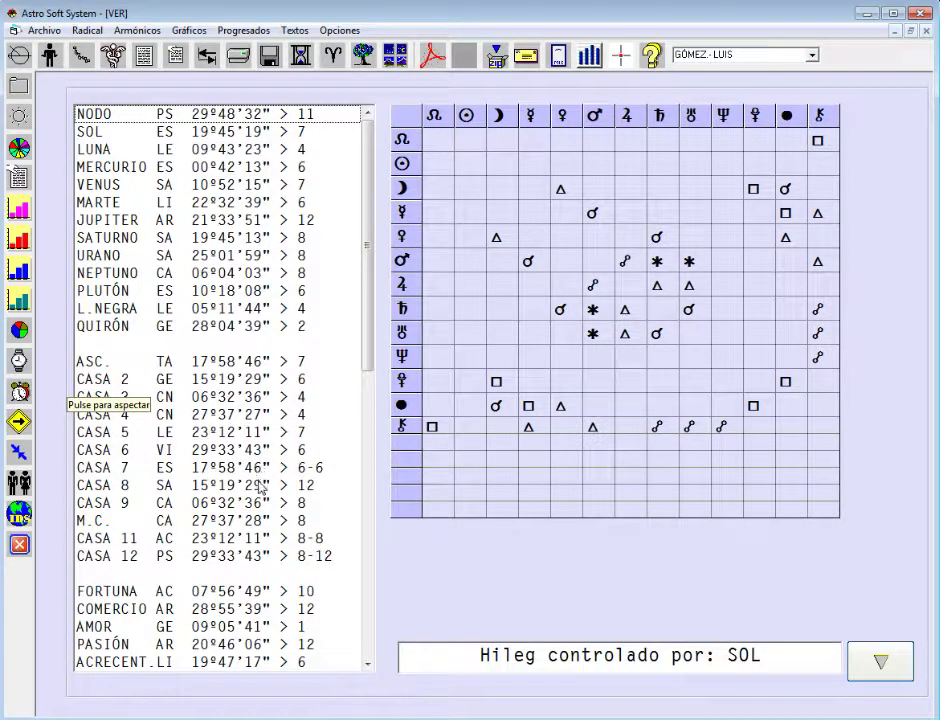
# - Scroll the positions list to the bottom to read the Estado de los planetas section
pyautogui.moveTo(367, 357); pyautogui.dragTo(405, 541)
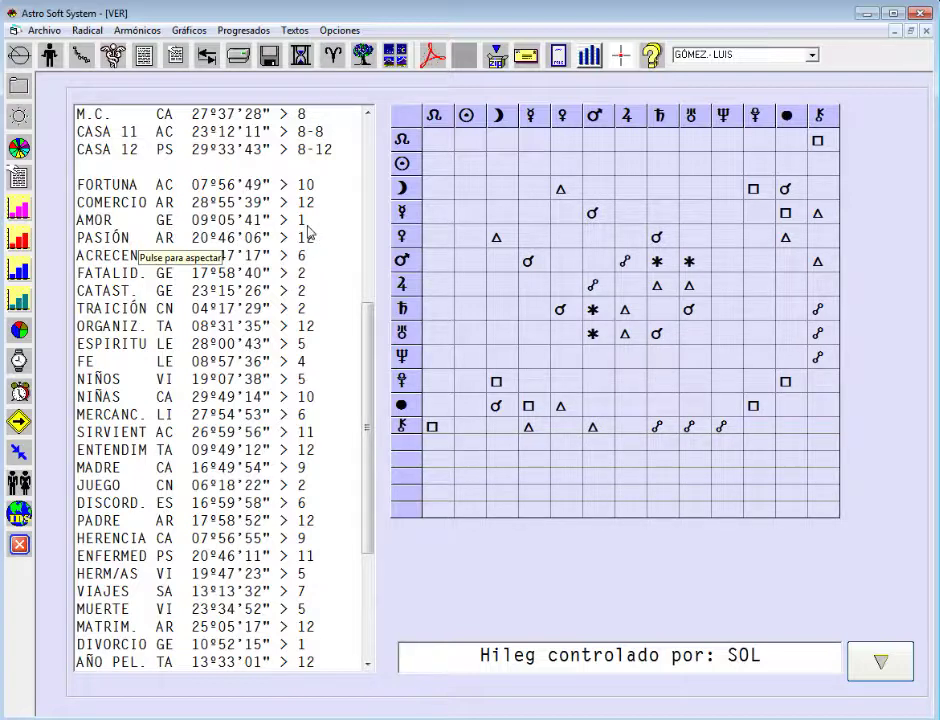
pyautogui.moveTo(369, 421); pyautogui.dragTo(369, 556)
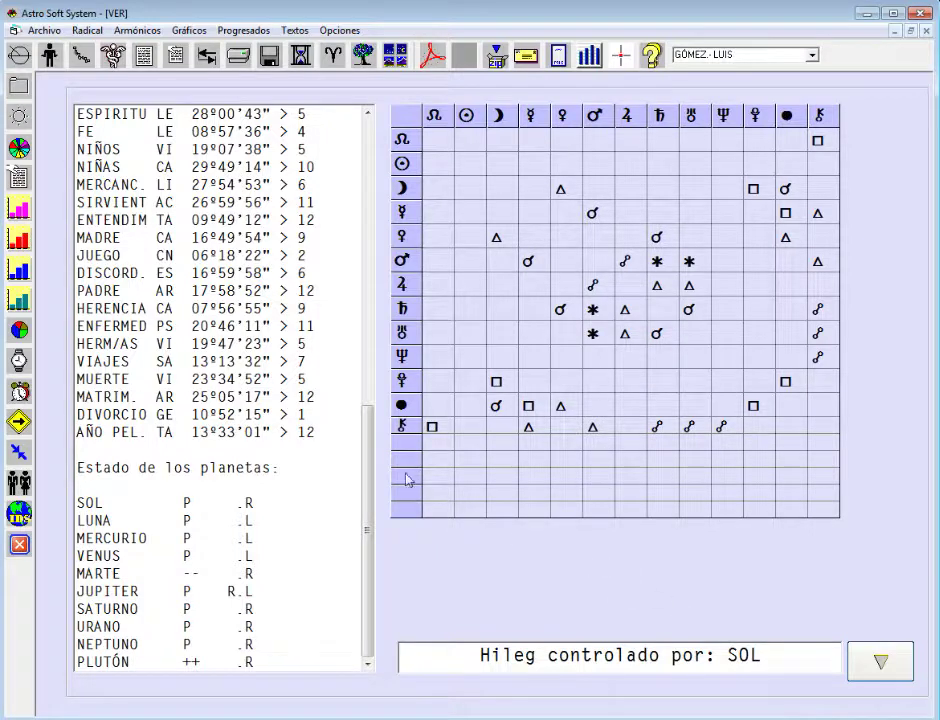
# - Display the natal chart wheel with its aspect lines beside the planet and house position table
pyautogui.click(18, 150)
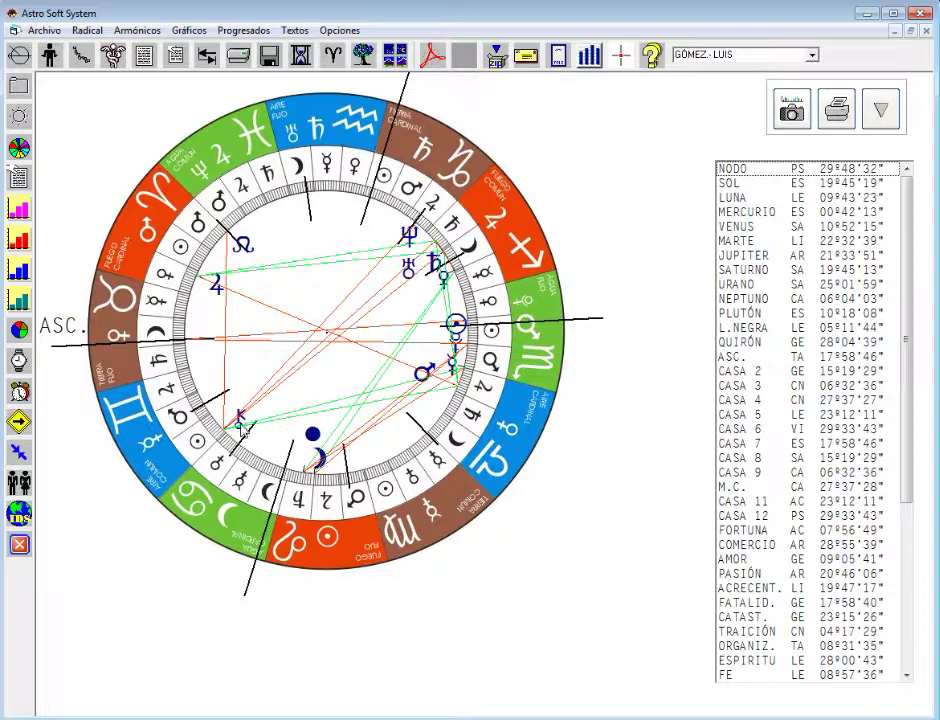
# - Show aspect lines for Quirón, Neptuno, Júpiter, the Ascendant, Casa 3 and Casa 7 in turn
pyautogui.click(752, 342)
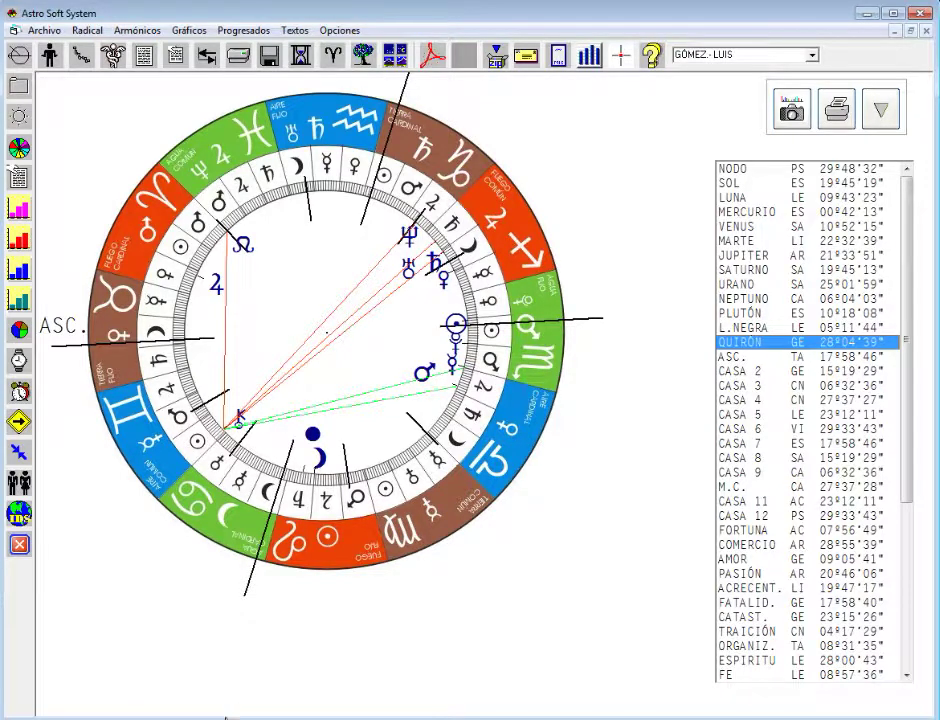
pyautogui.click(757, 302)
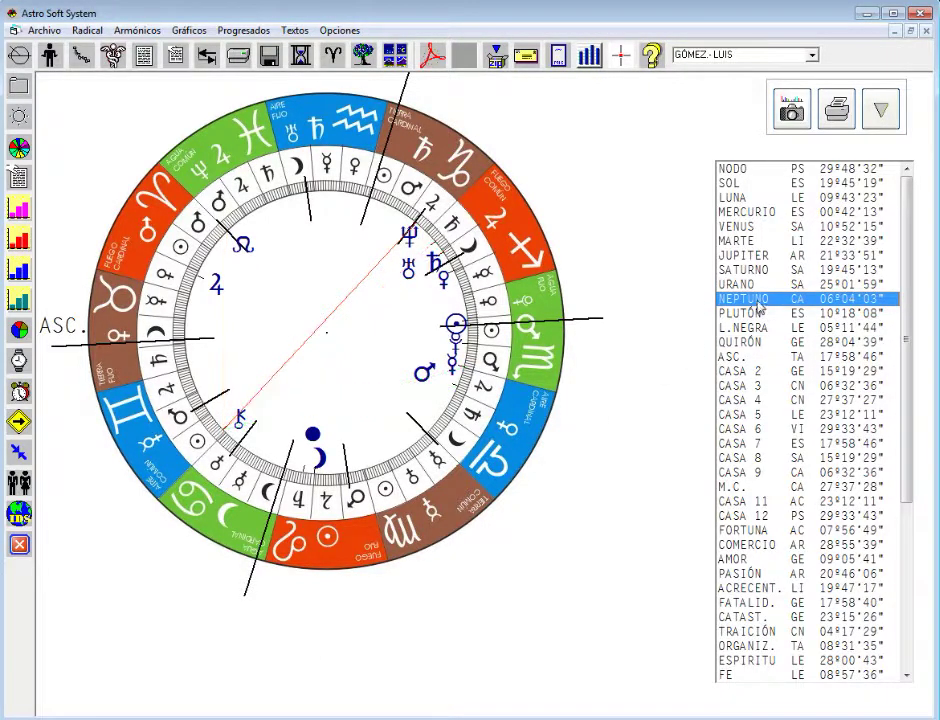
pyautogui.click(738, 258)
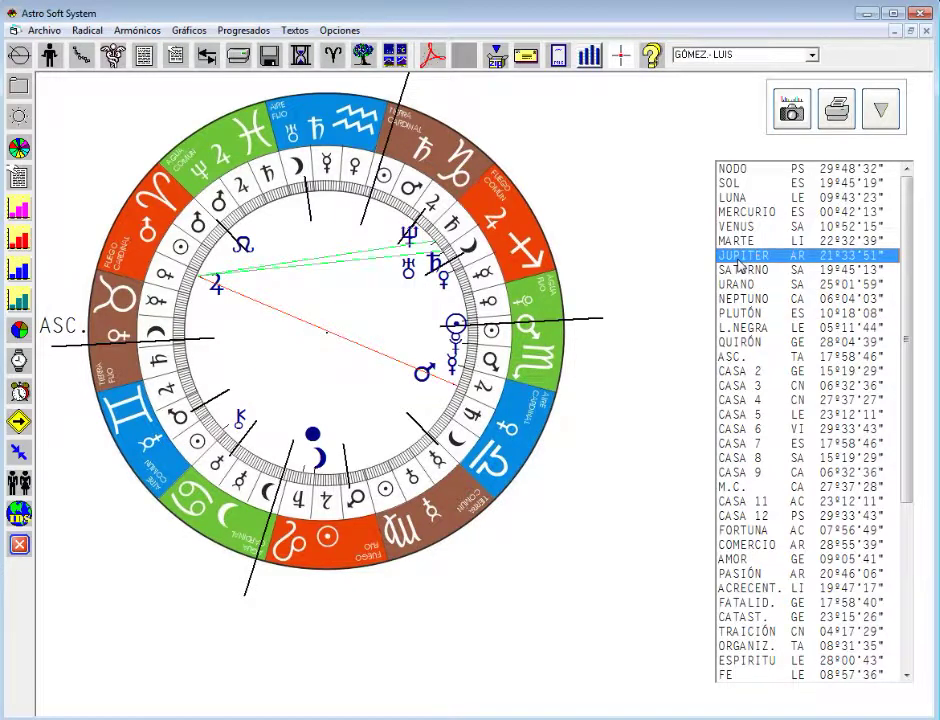
pyautogui.click(742, 359)
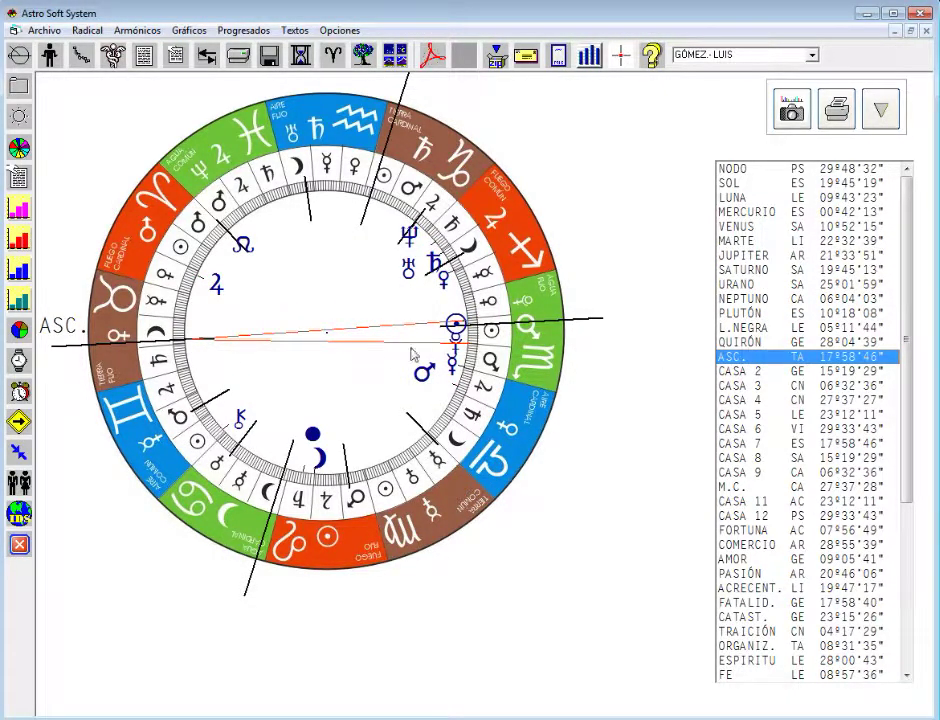
pyautogui.click(750, 385)
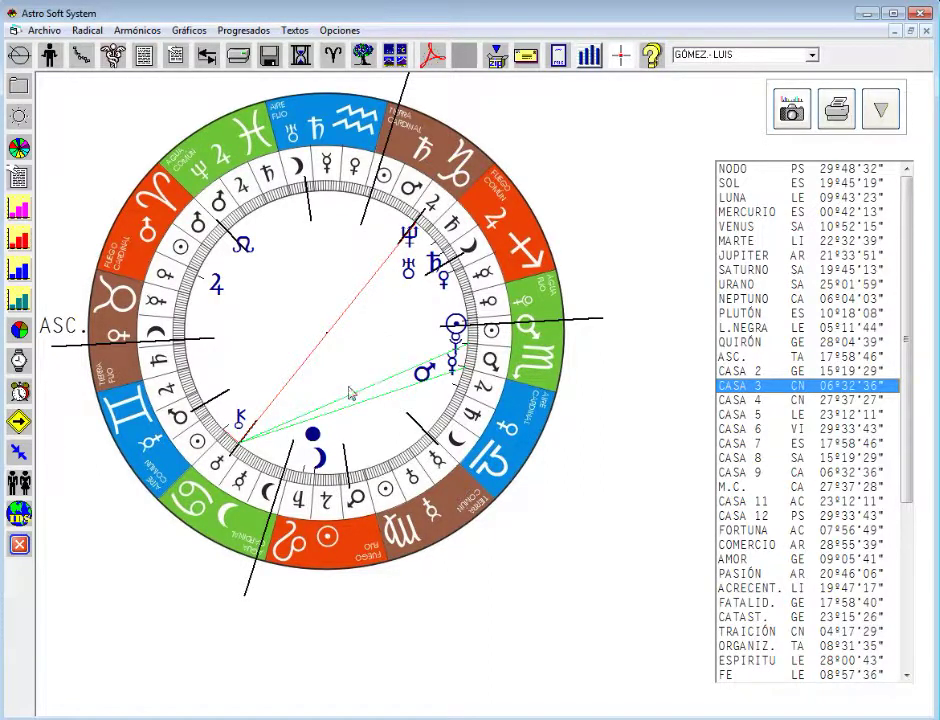
pyautogui.click(766, 443)
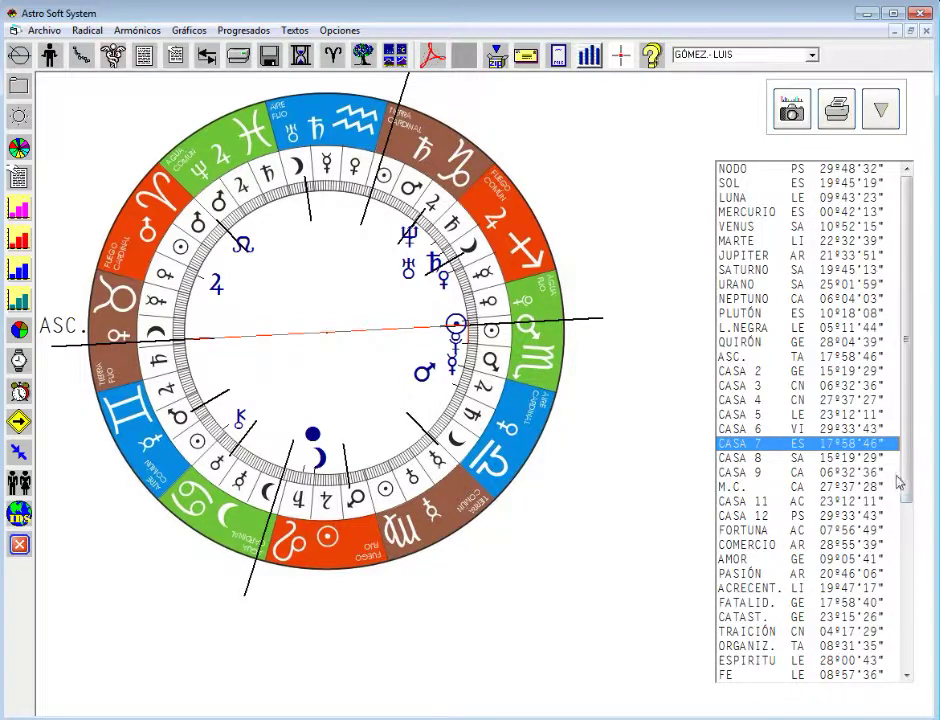
# - Scroll the list down and draw the Fortuna point's red aspect lines on the wheel
pyautogui.moveTo(906, 479); pyautogui.dragTo(916, 588)
pyautogui.scroll(-1, 839, 508)
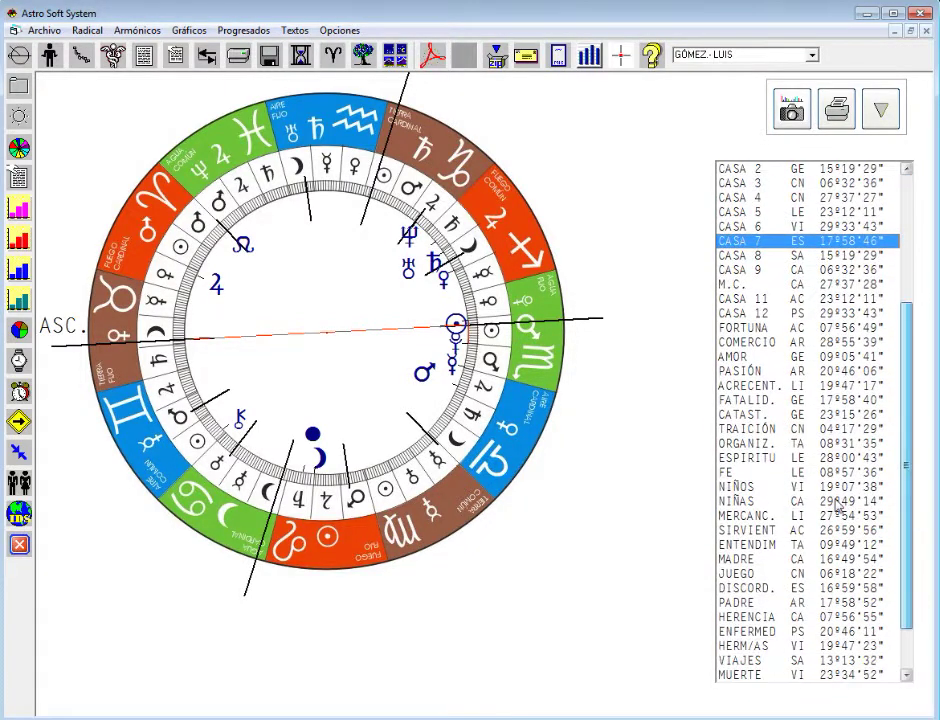
pyautogui.click(746, 329)
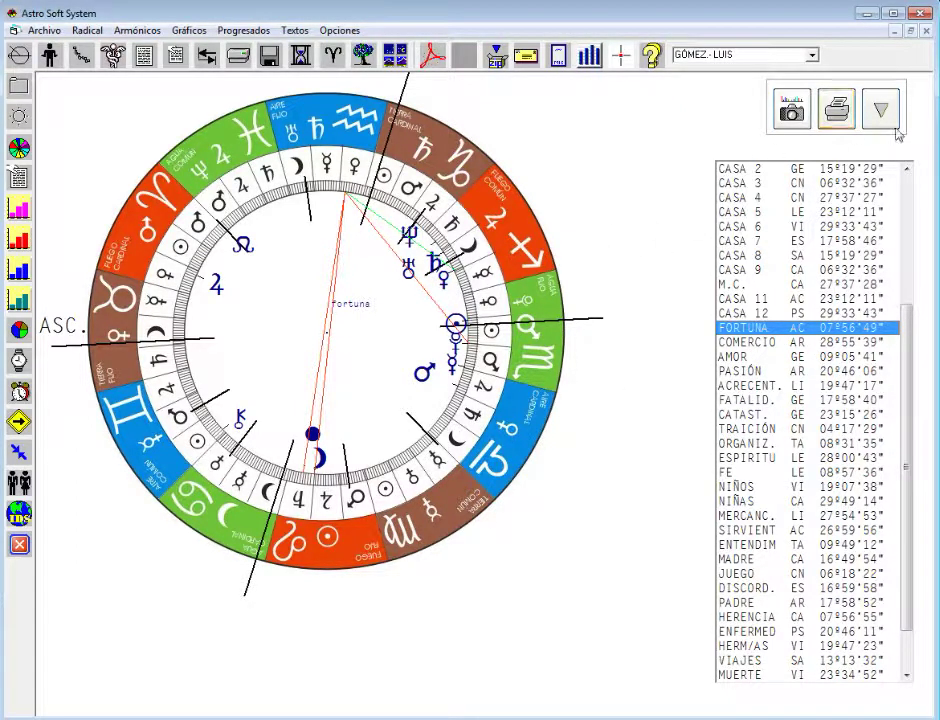
pyautogui.click(868, 115)
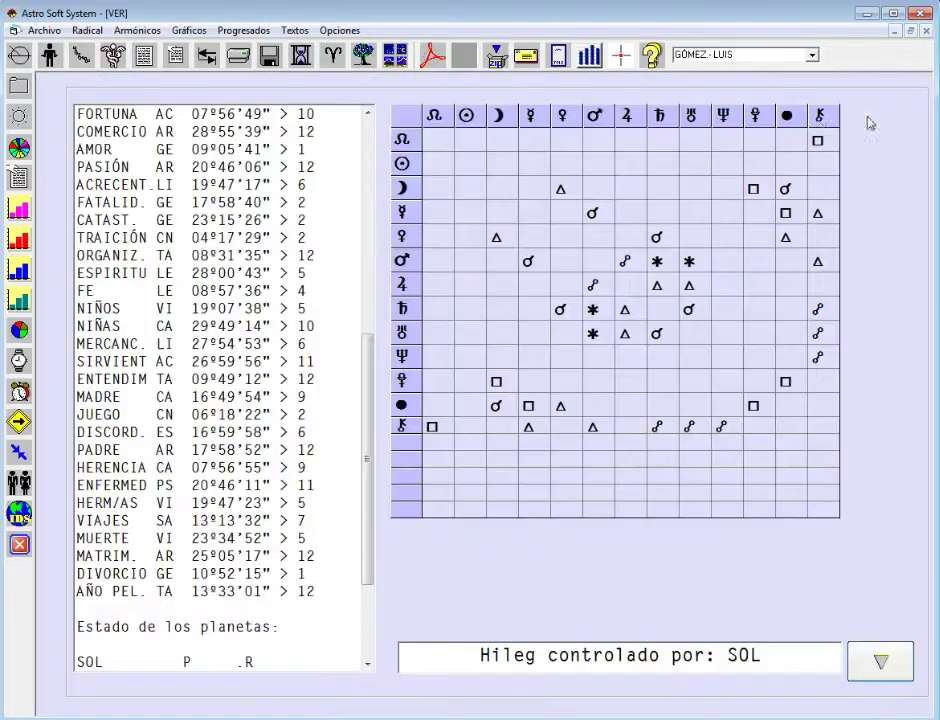
# - View the natal chart in the classic standard style, then return to the aspects view
pyautogui.click(188, 30)
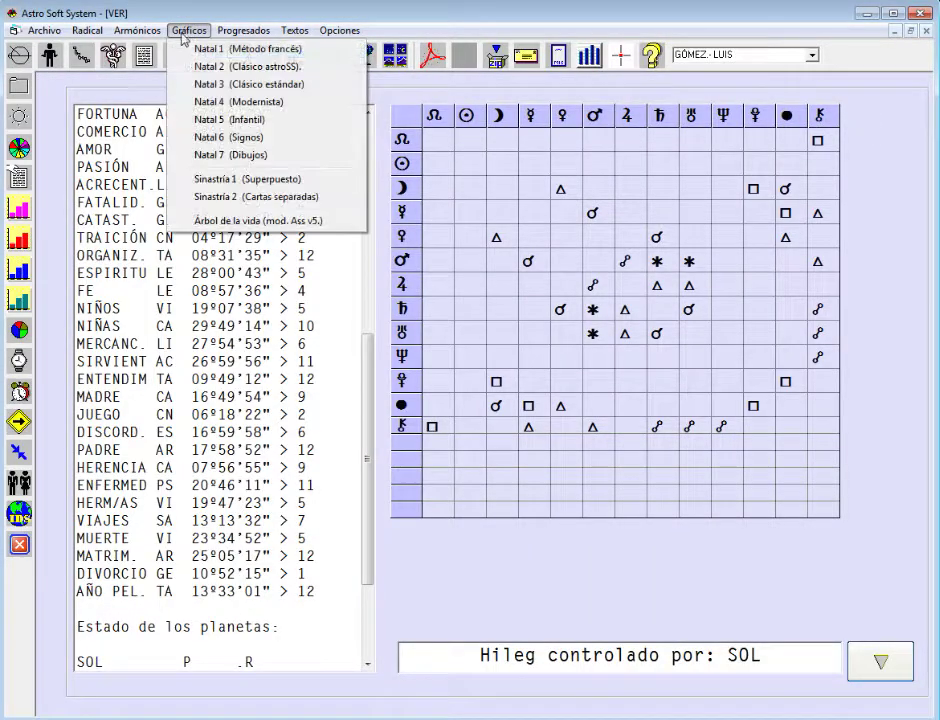
pyautogui.click(205, 85)
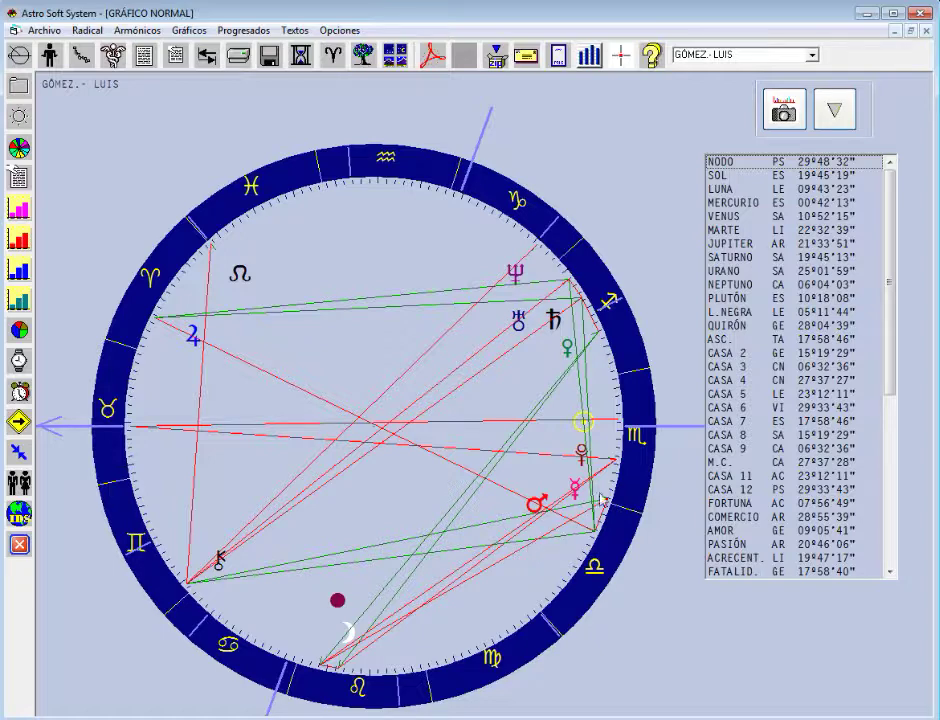
pyautogui.moveTo(752, 355)
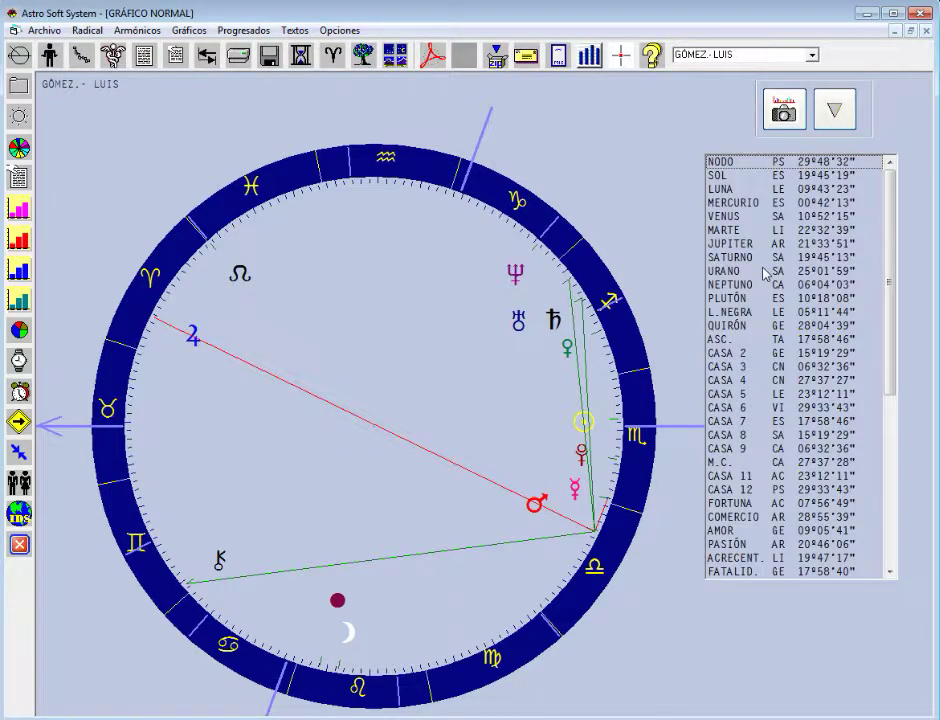
pyautogui.click(835, 110)
# - View the Natal 2 (Clásico astroSS) wheel, then return to the positions list and aspect grid
pyautogui.click(190, 30)
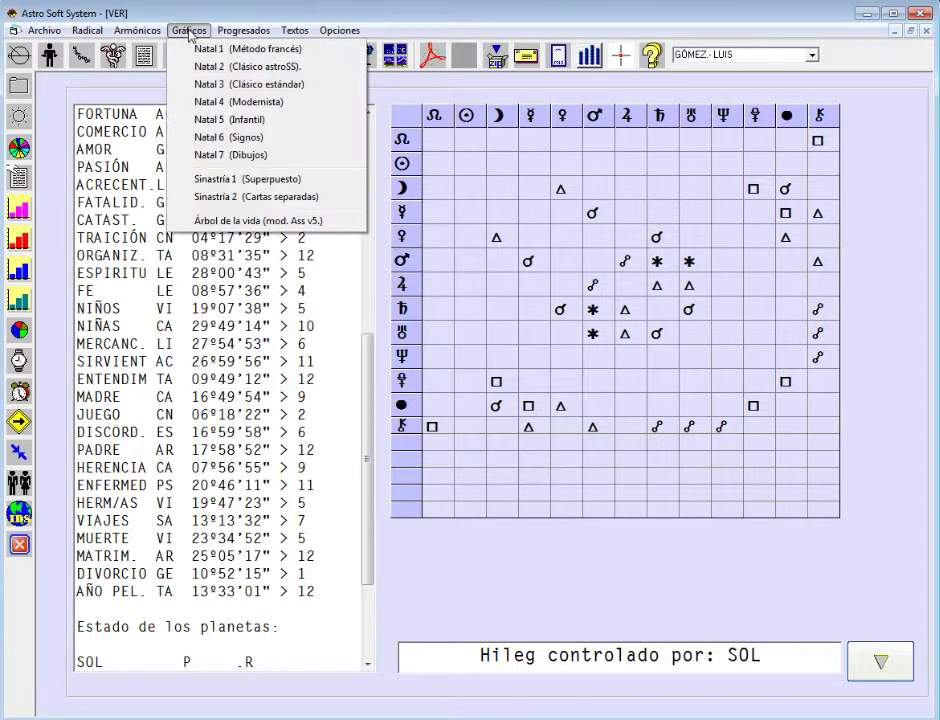
pyautogui.click(209, 67)
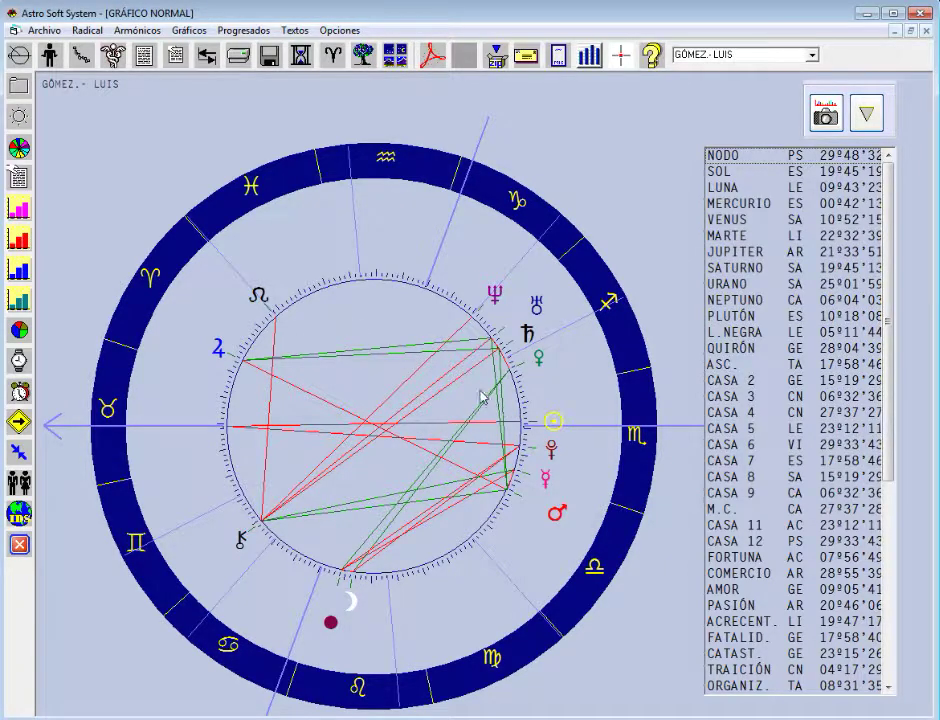
pyautogui.click(872, 124)
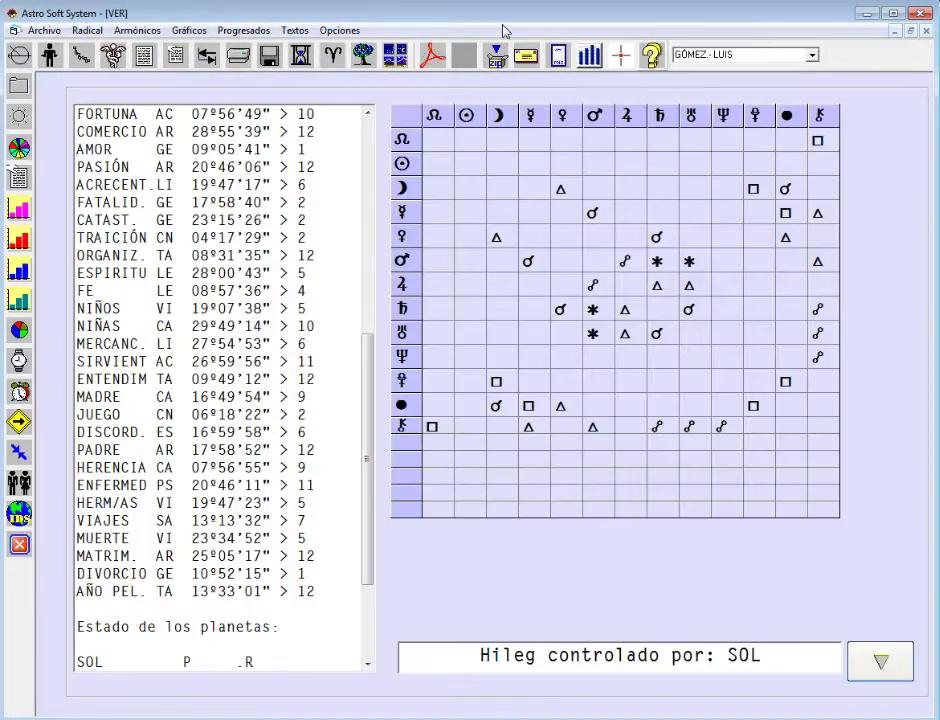
pyautogui.click(185, 38)
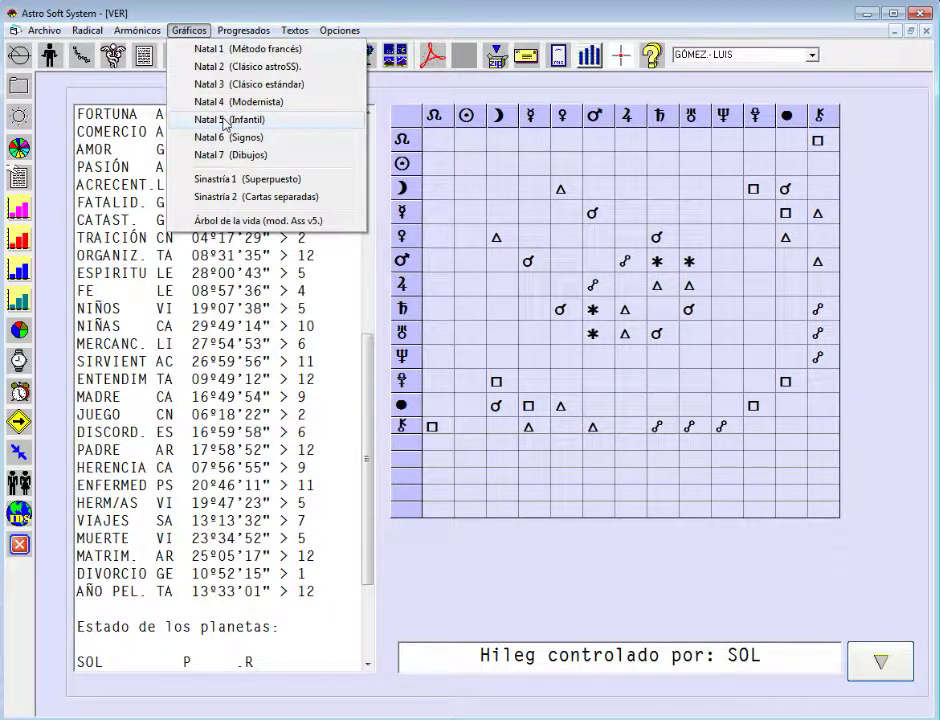
pyautogui.click(249, 162)
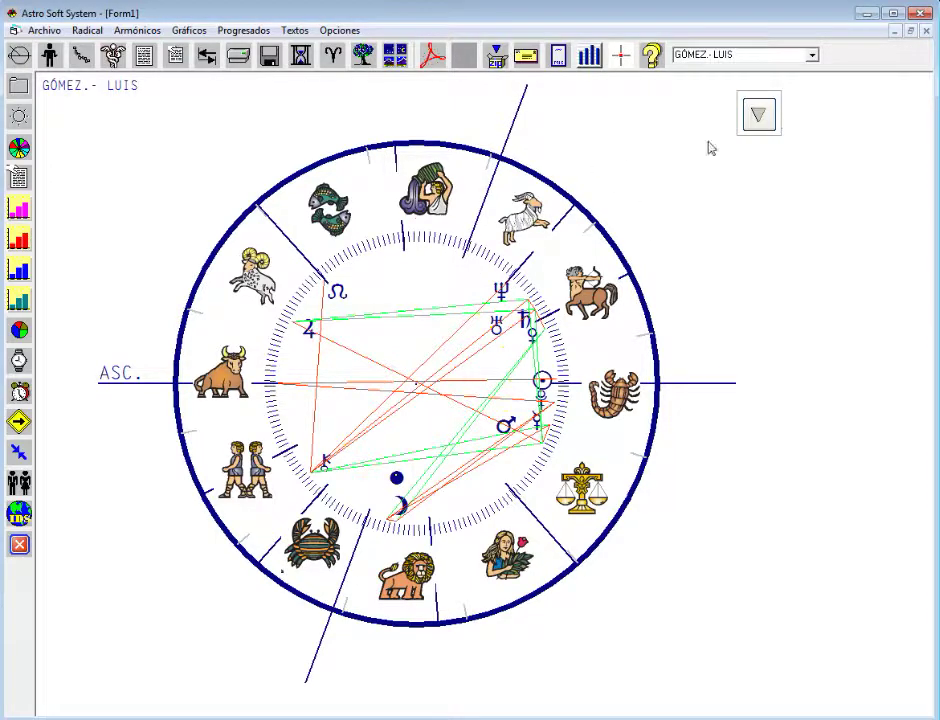
pyautogui.click(757, 116)
pyautogui.click(189, 30)
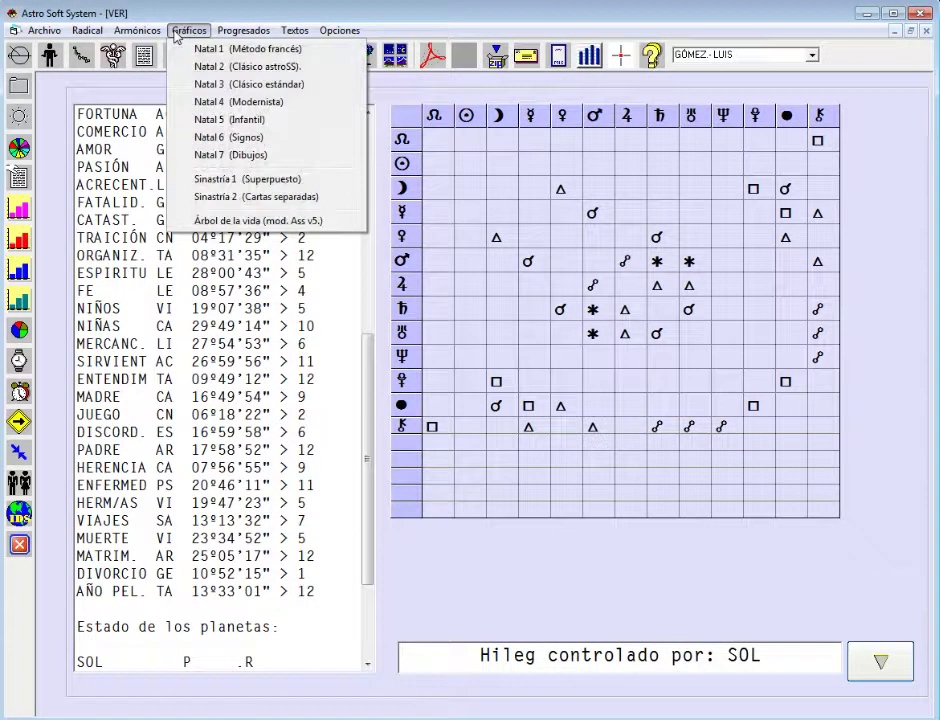
pyautogui.click(200, 119)
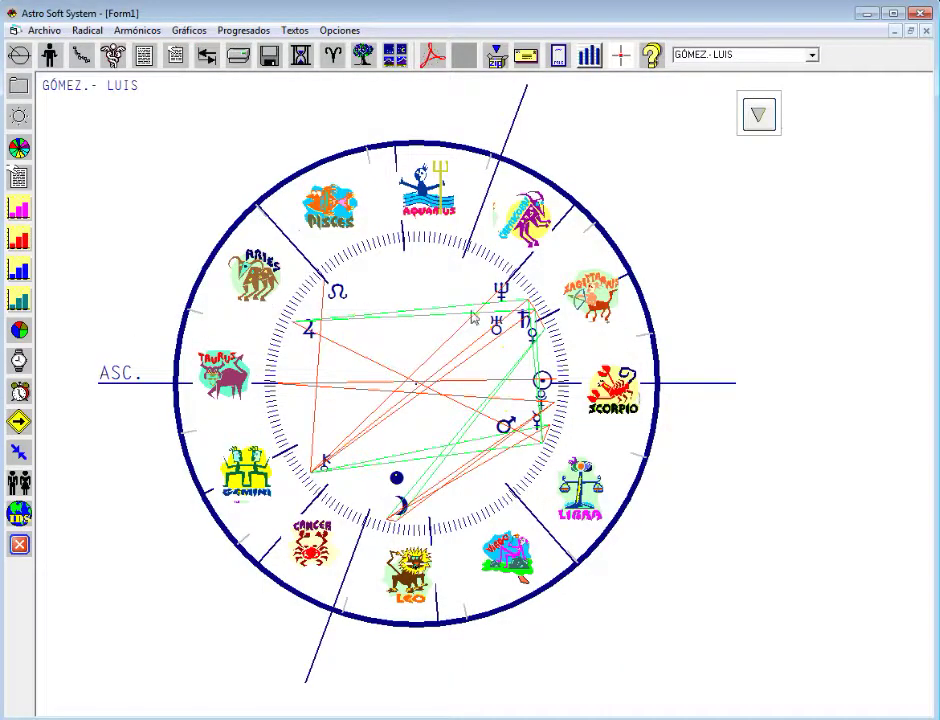
pyautogui.click(758, 115)
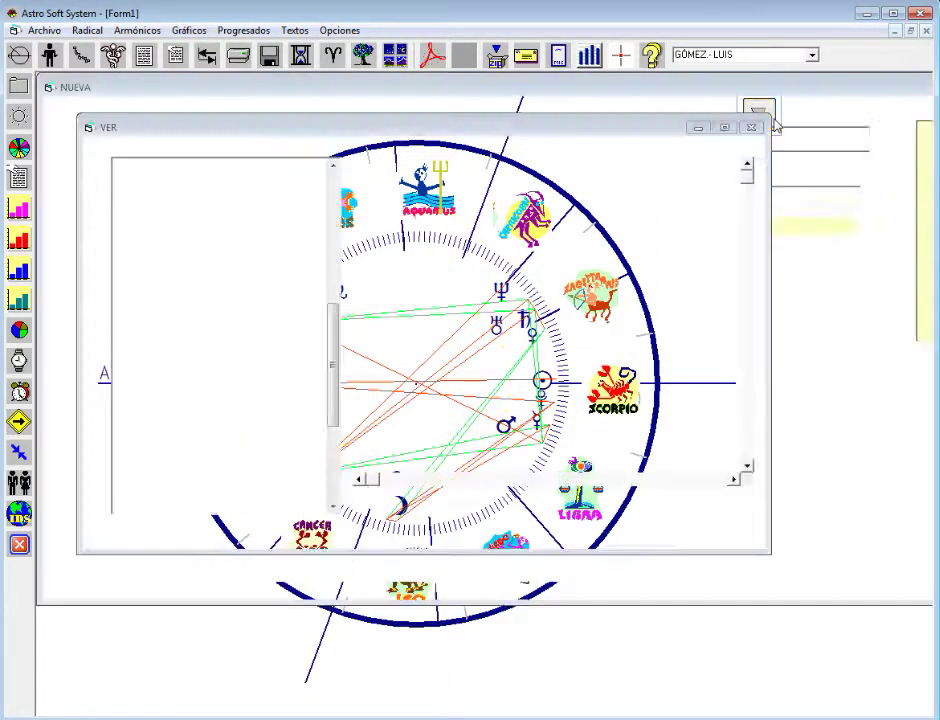
pyautogui.click(188, 30)
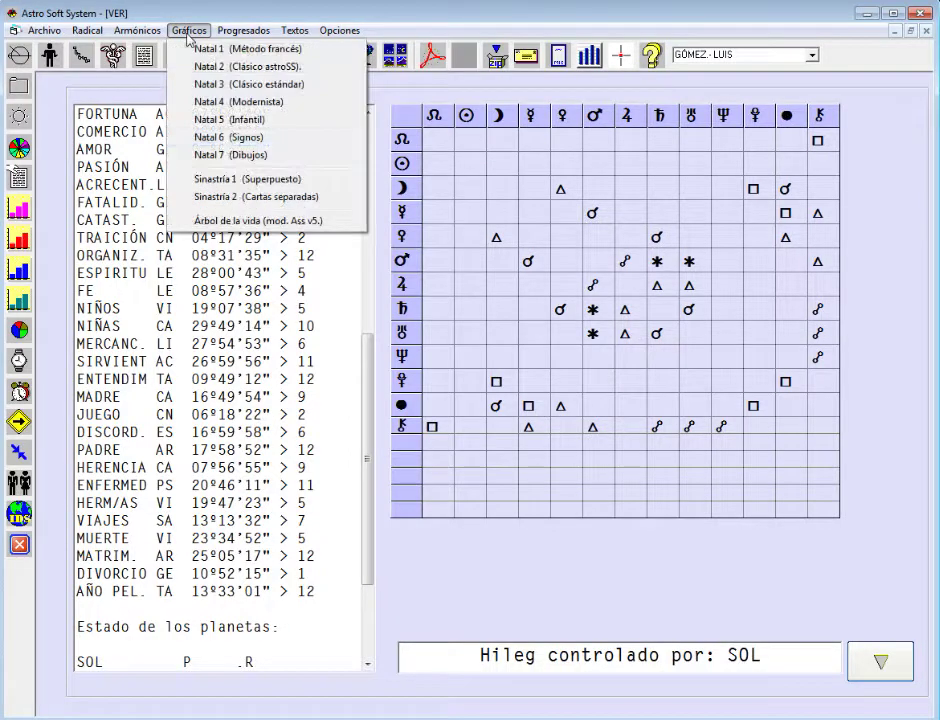
pyautogui.click(224, 146)
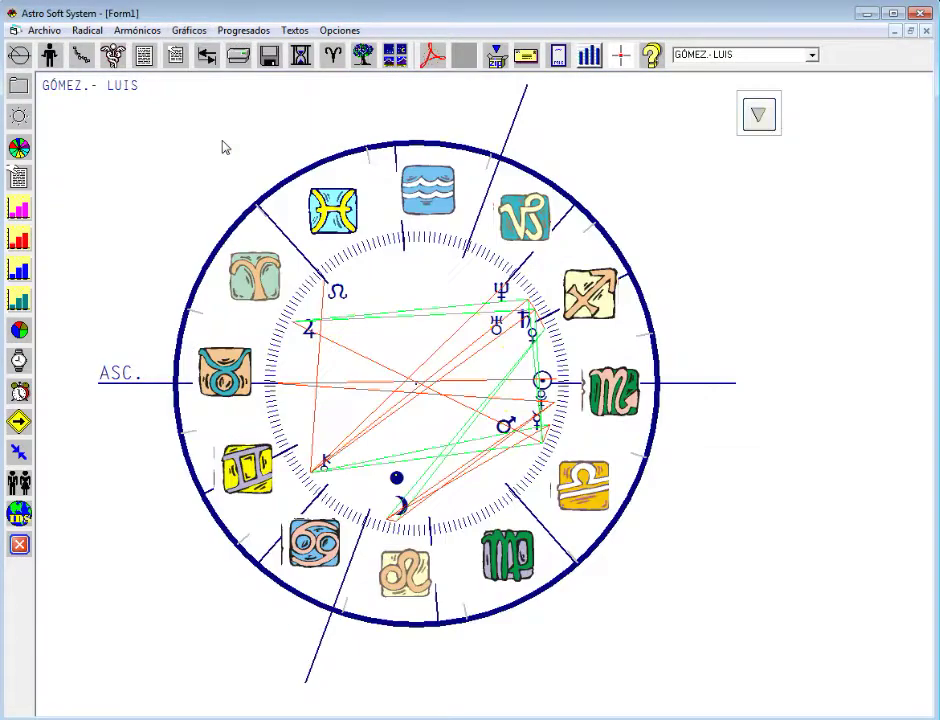
pyautogui.click(757, 117)
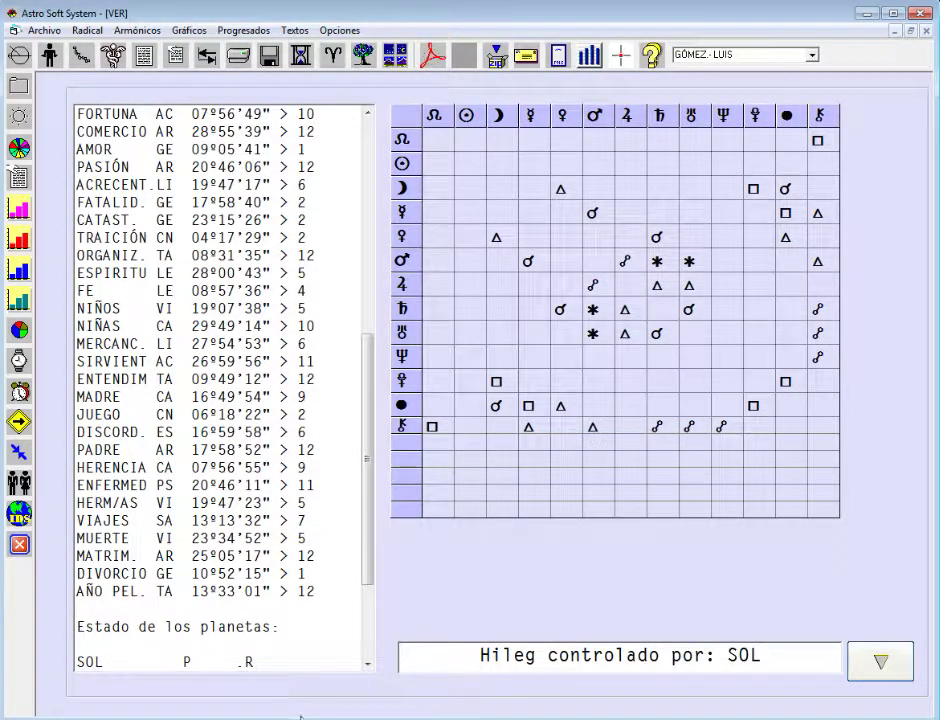
# - Generate the automatic report TEXTOS32.TXT and scroll down to its PERSONALIDAD section
pyautogui.click(21, 191)
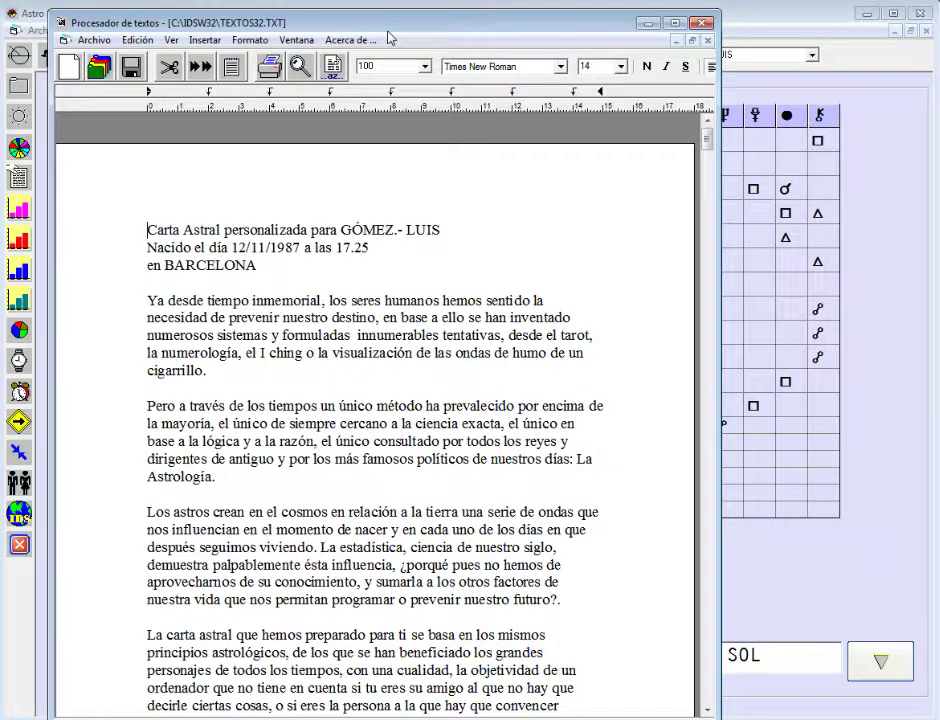
pyautogui.moveTo(389, 28); pyautogui.dragTo(388, 21)
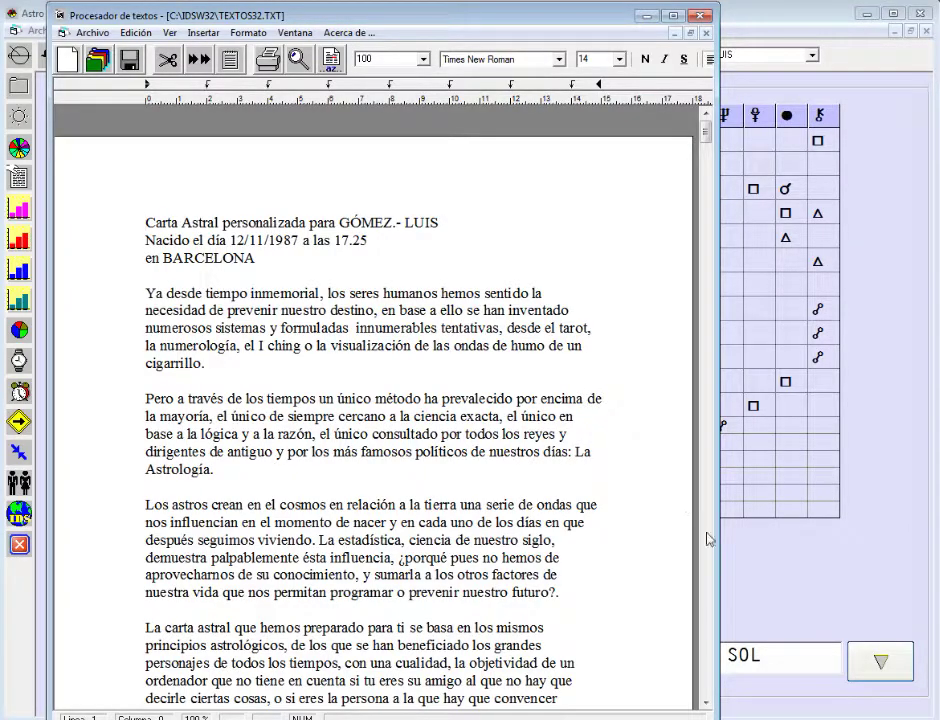
pyautogui.scroll(-2, 714, 143)
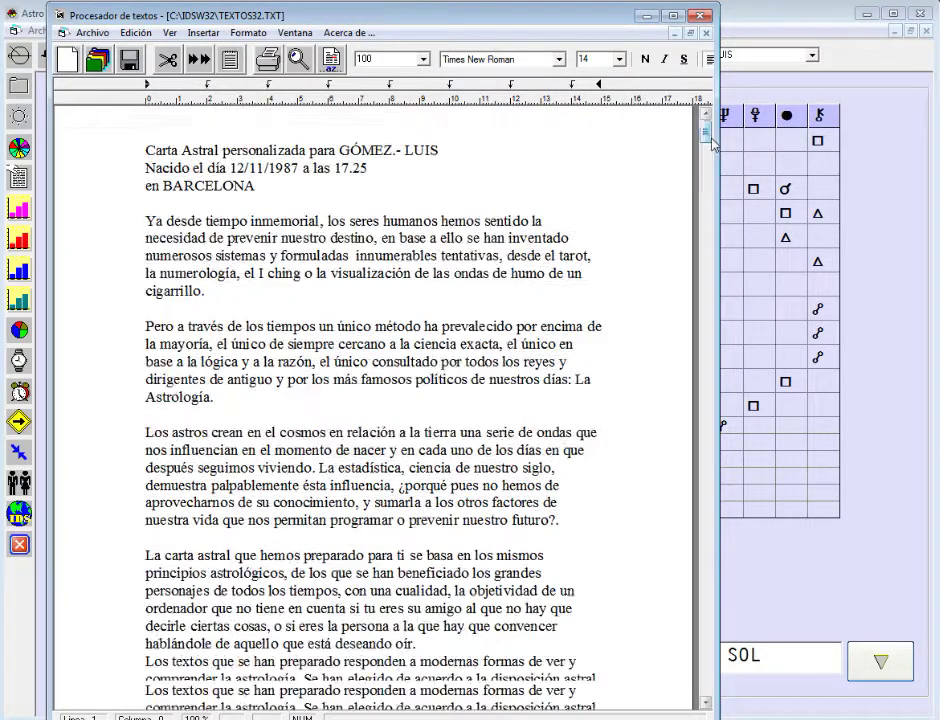
pyautogui.moveTo(714, 143); pyautogui.dragTo(713, 212)
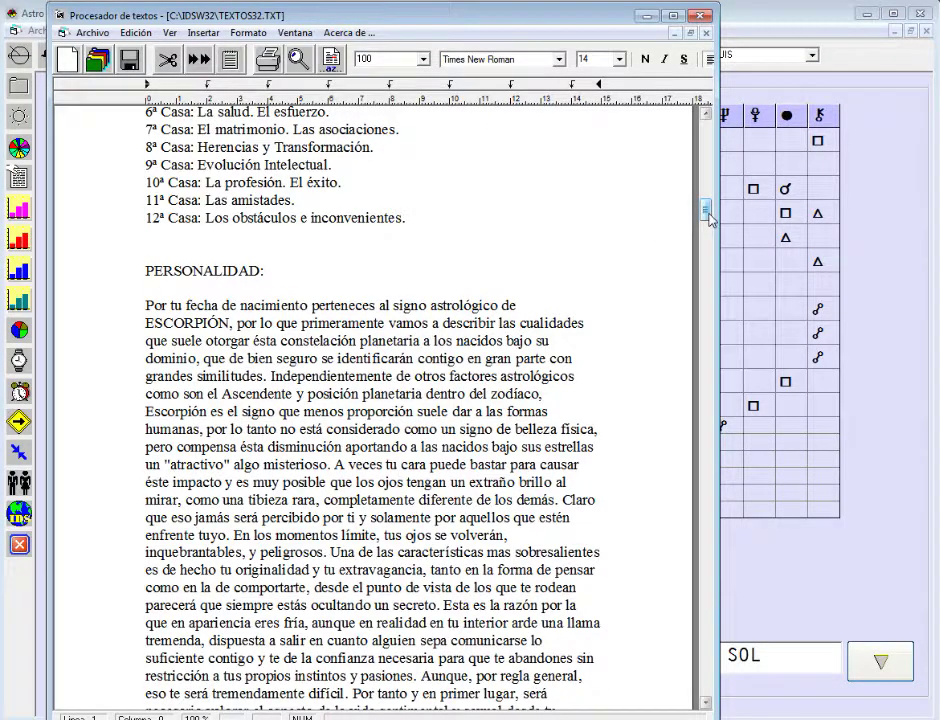
# - Scroll through to the end of the report, then bring the main chart window to the front
pyautogui.scroll(-1, 708, 218)
pyautogui.moveTo(708, 218); pyautogui.dragTo(719, 425)
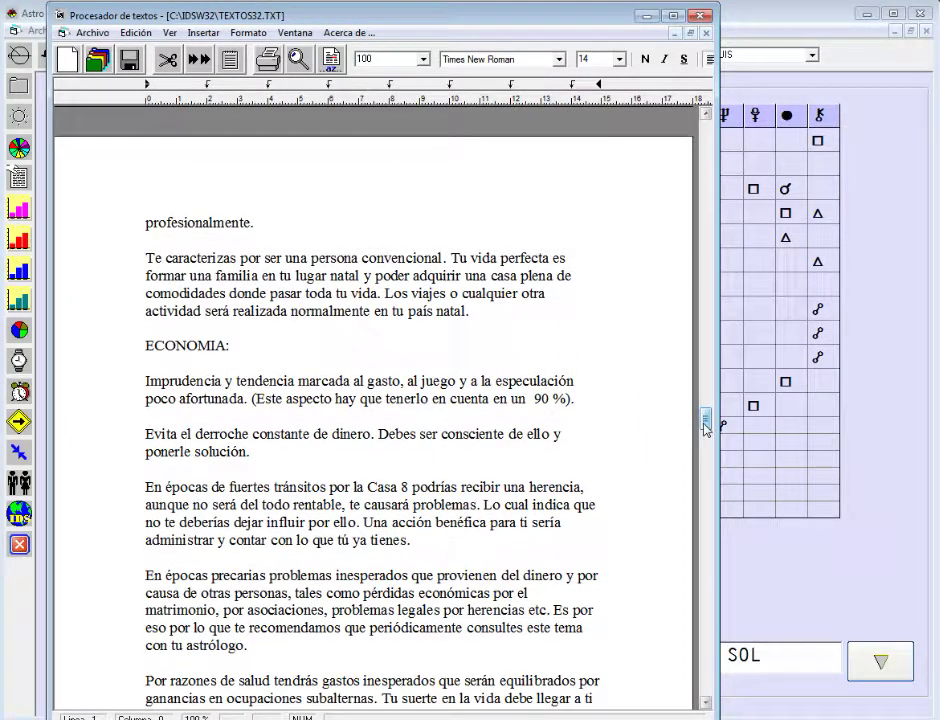
pyautogui.moveTo(707, 430); pyautogui.dragTo(701, 495)
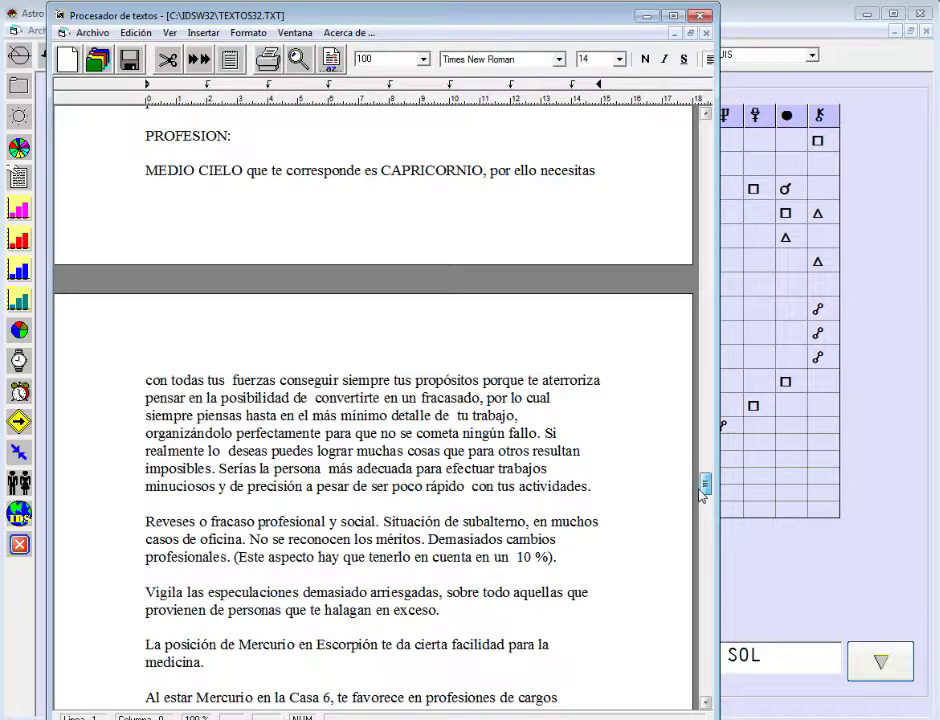
pyautogui.moveTo(701, 495); pyautogui.dragTo(730, 577)
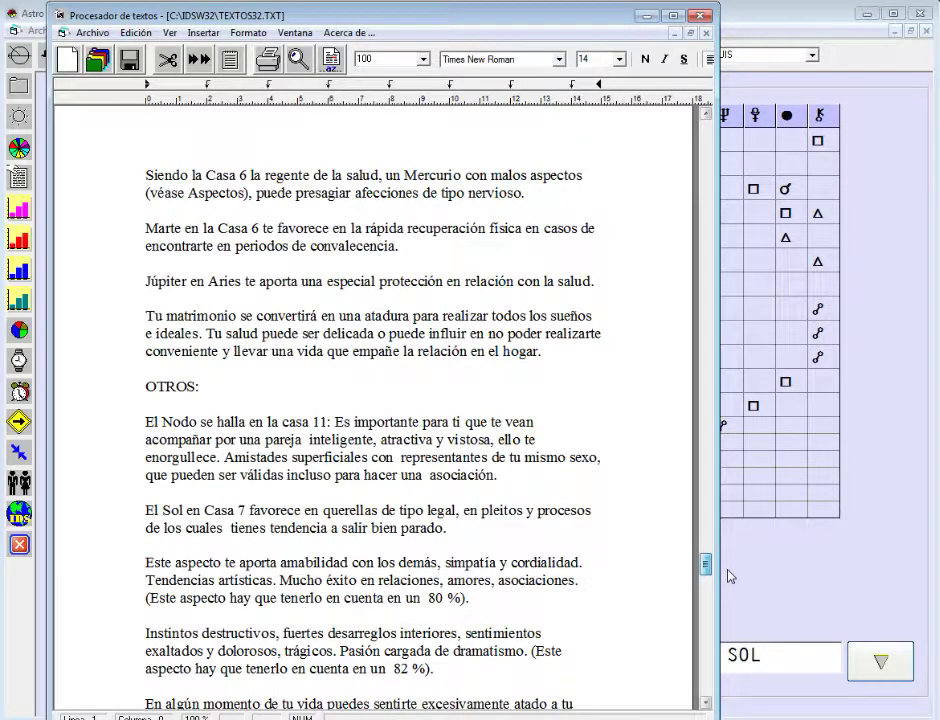
pyautogui.moveTo(728, 576); pyautogui.dragTo(733, 652)
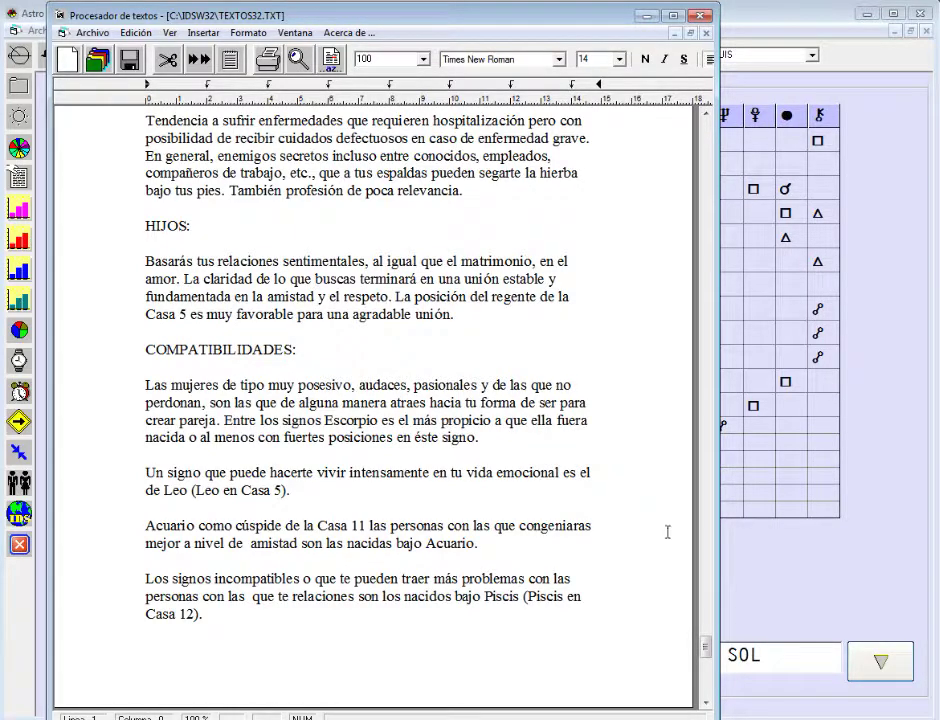
pyautogui.scroll(-4, 707, 645)
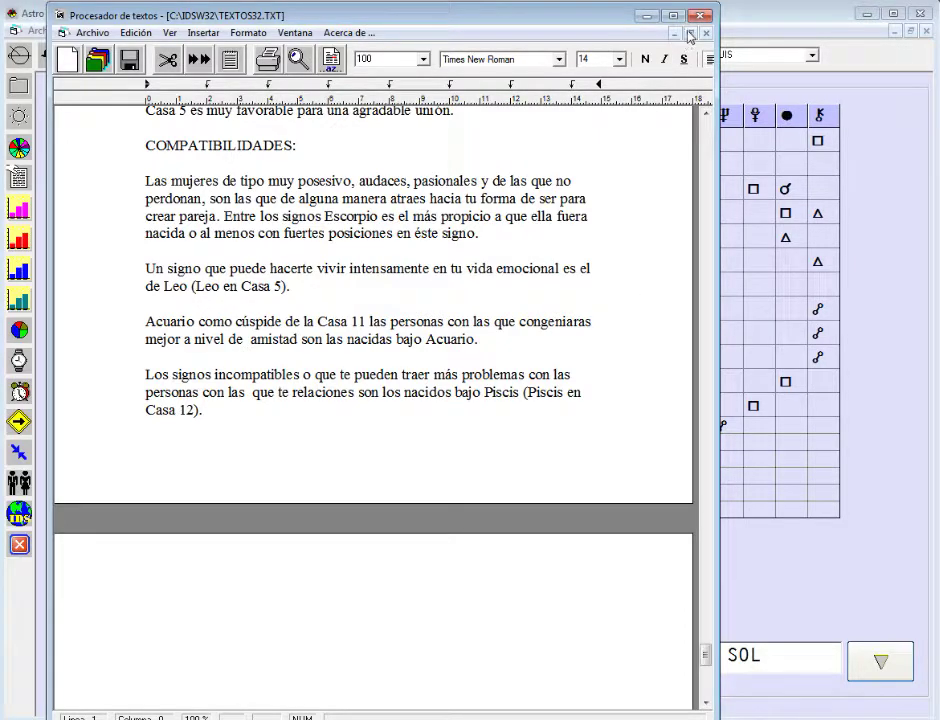
pyautogui.click(800, 29)
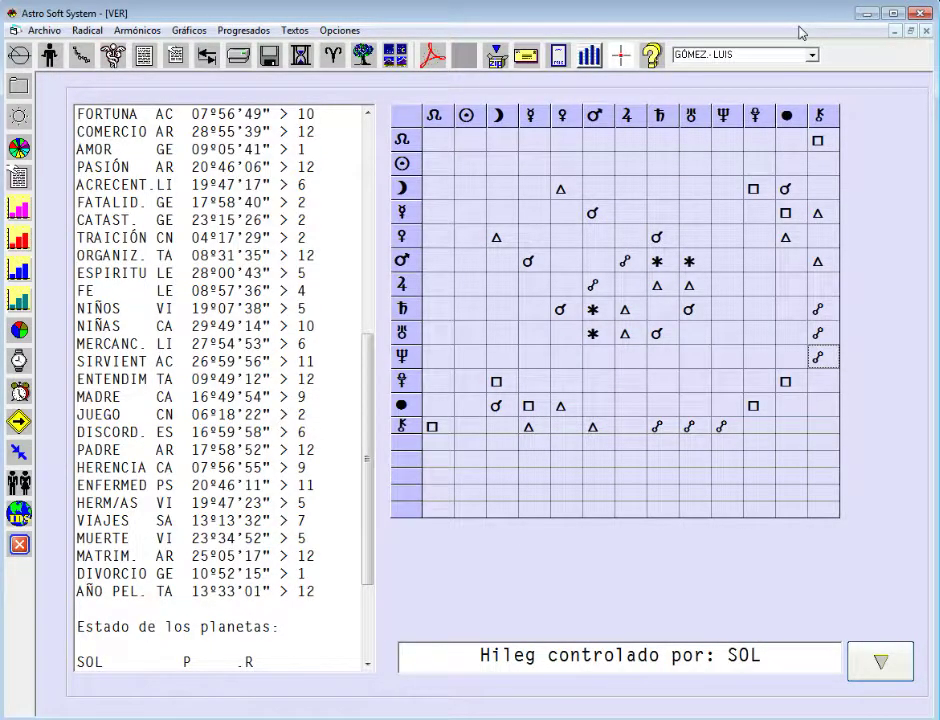
pyautogui.click(19, 209)
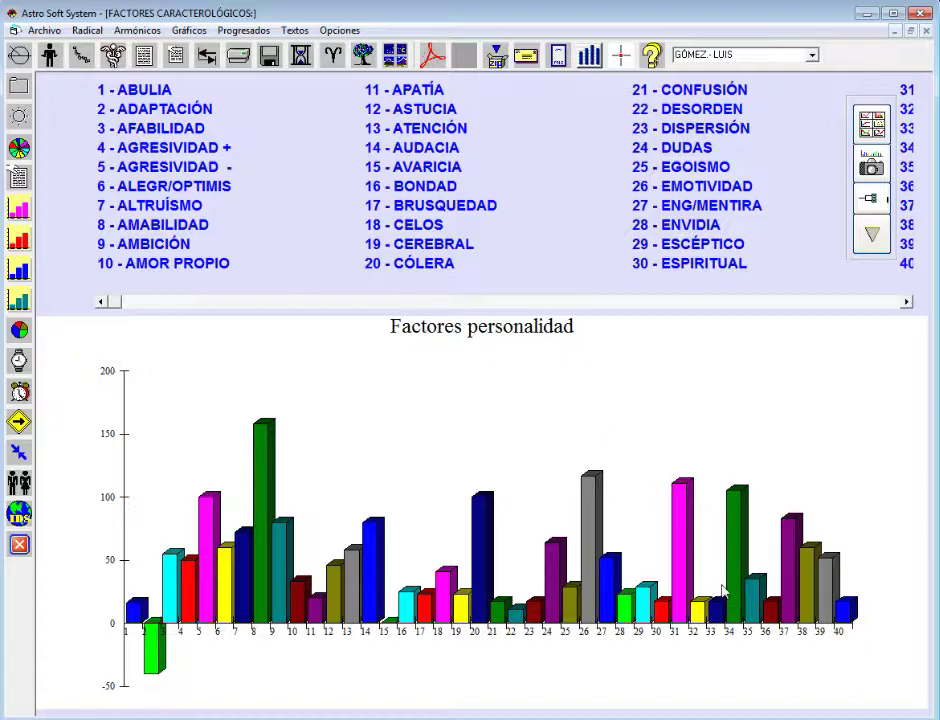
pyautogui.click(907, 302)
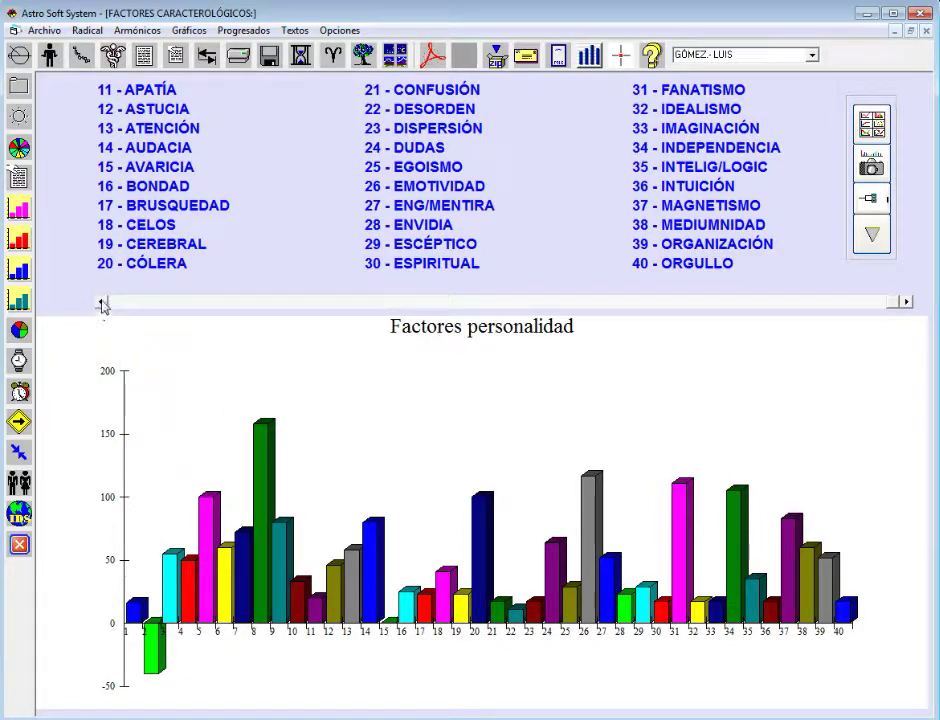
pyautogui.click(100, 301)
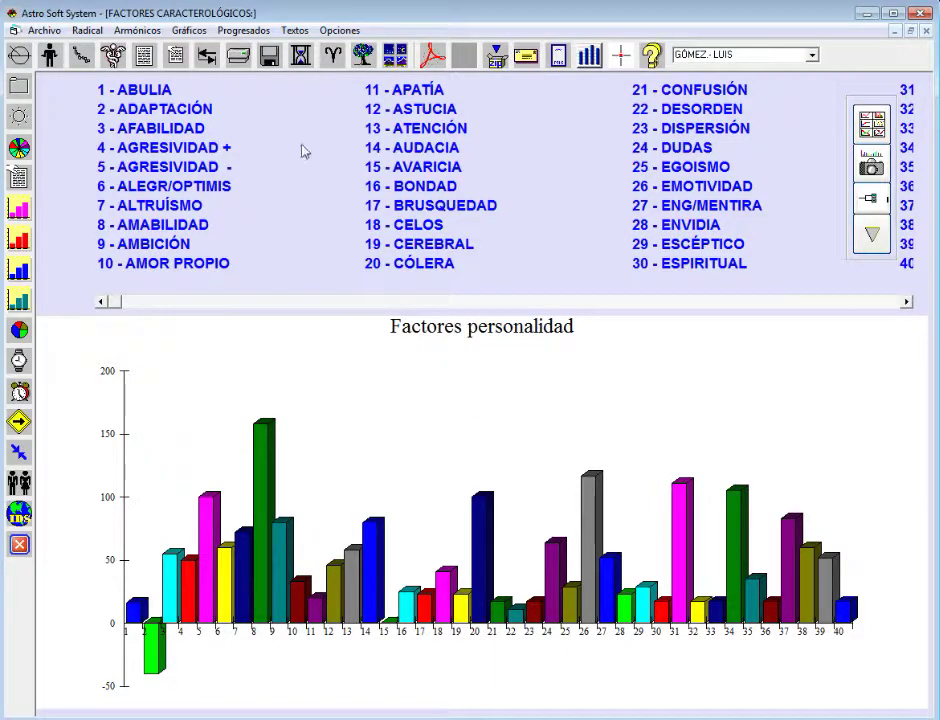
pyautogui.click(868, 238)
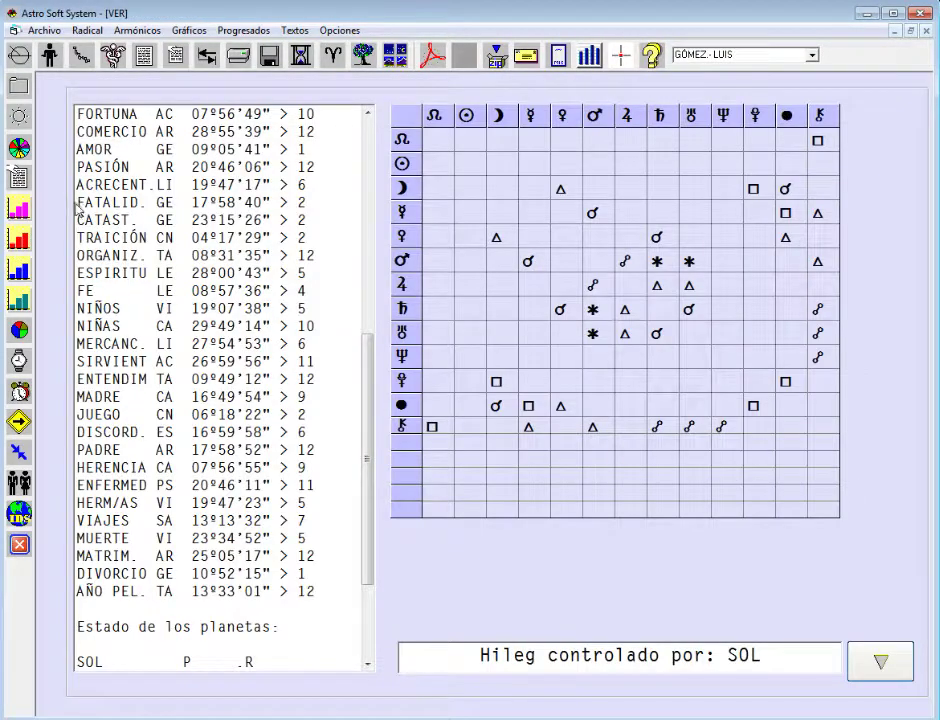
pyautogui.click(17, 180)
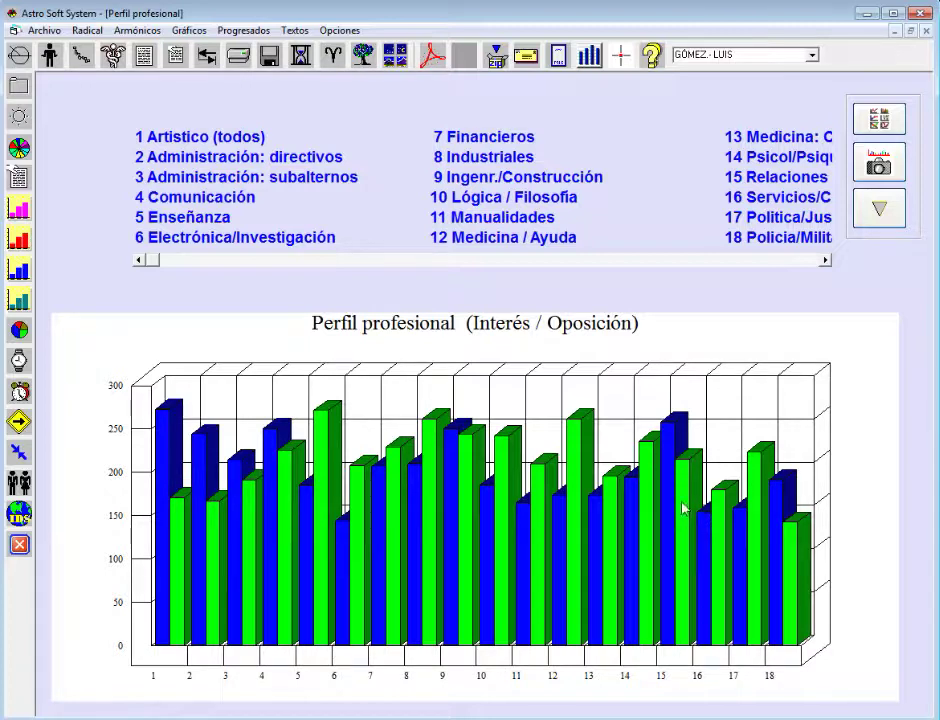
pyautogui.click(825, 260)
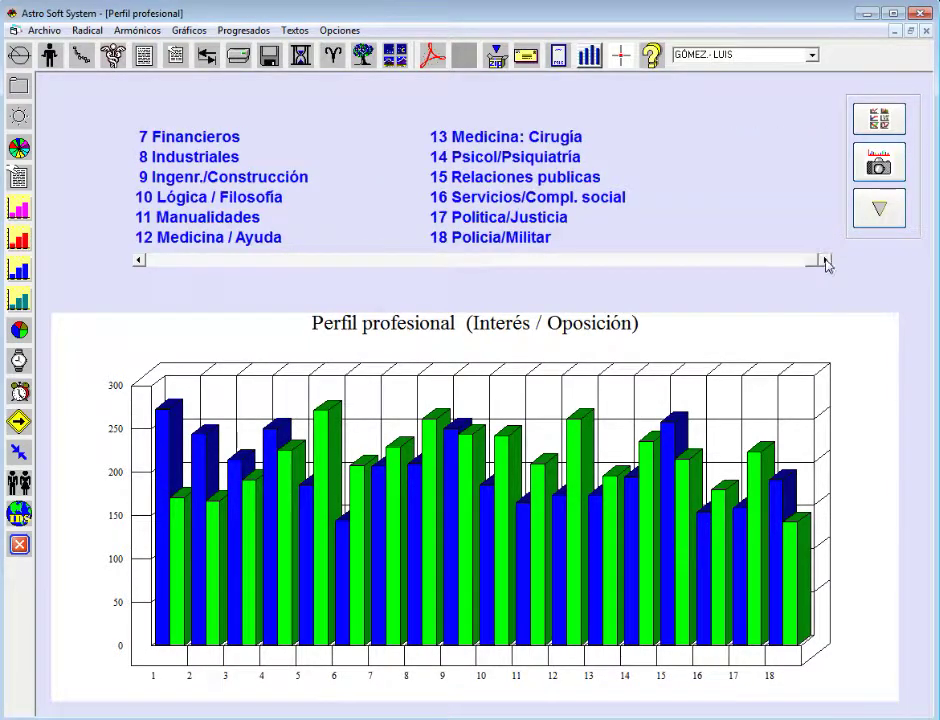
pyautogui.click(139, 261)
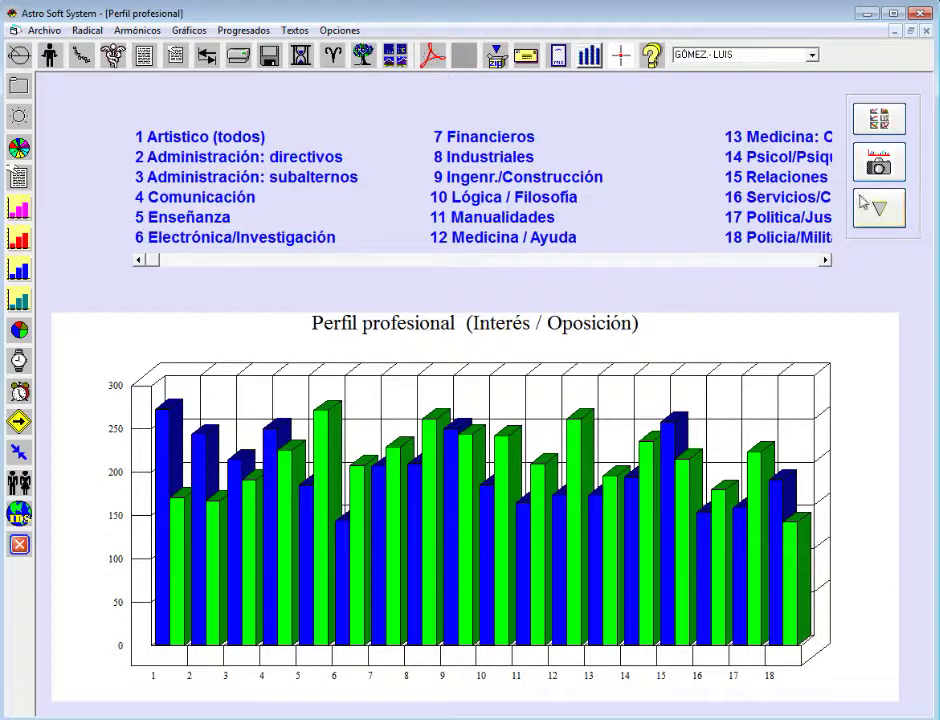
pyautogui.click(868, 206)
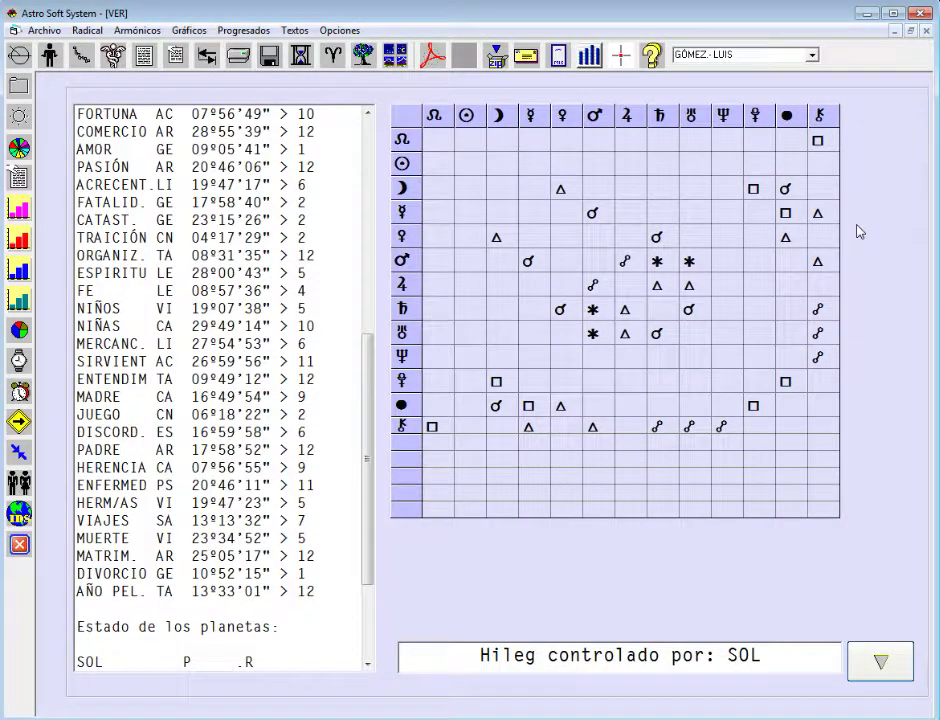
pyautogui.click(17, 270)
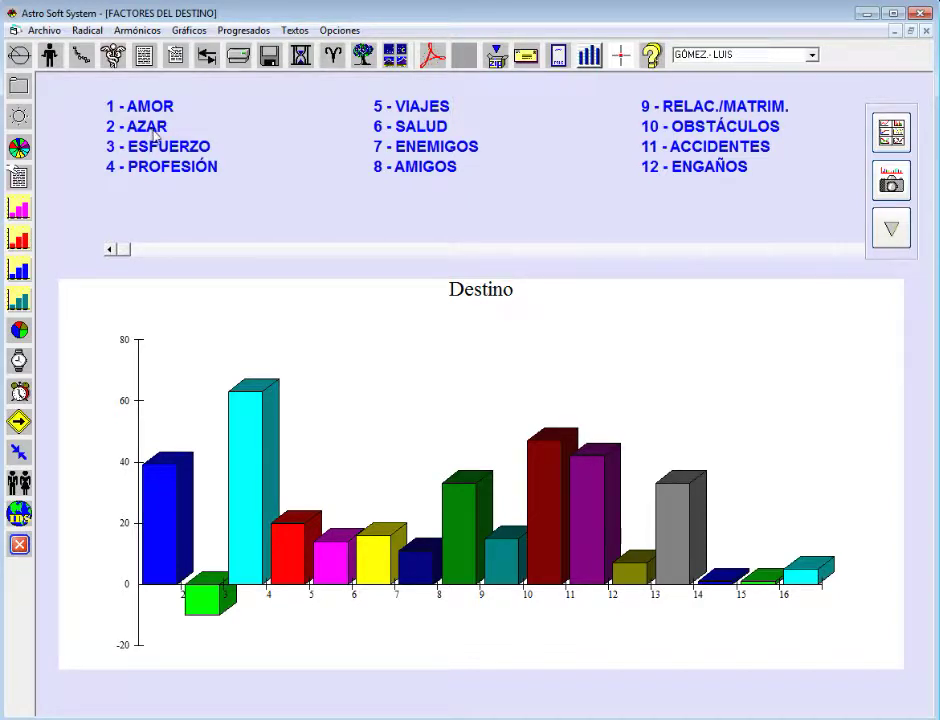
pyautogui.click(898, 244)
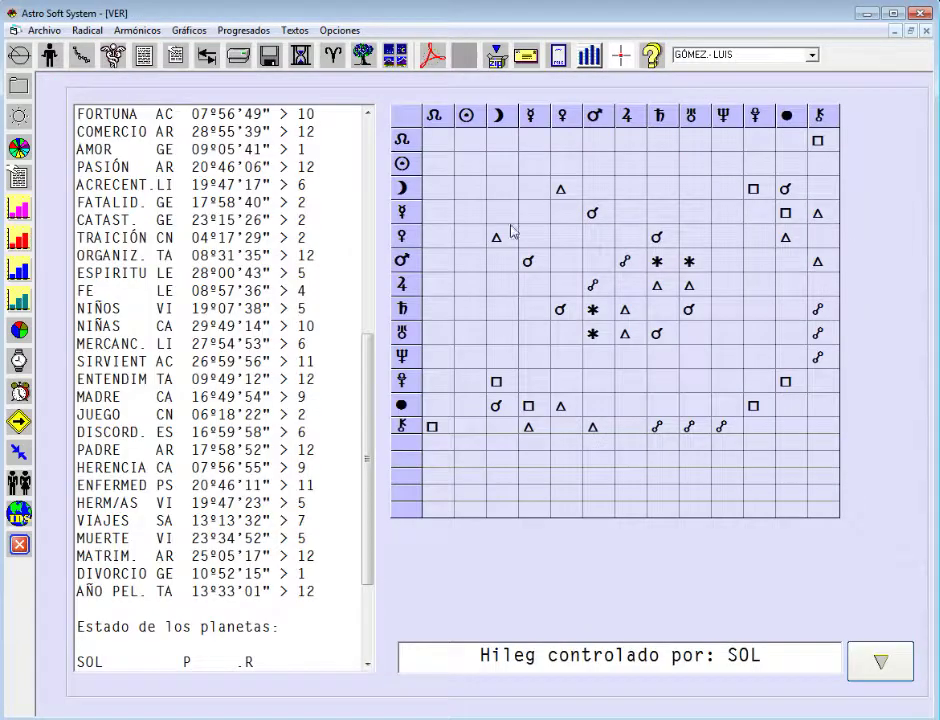
# - Open Factores de vitalidad, showing the 18-bar Factores de salud chart across body systems
pyautogui.click(22, 214)
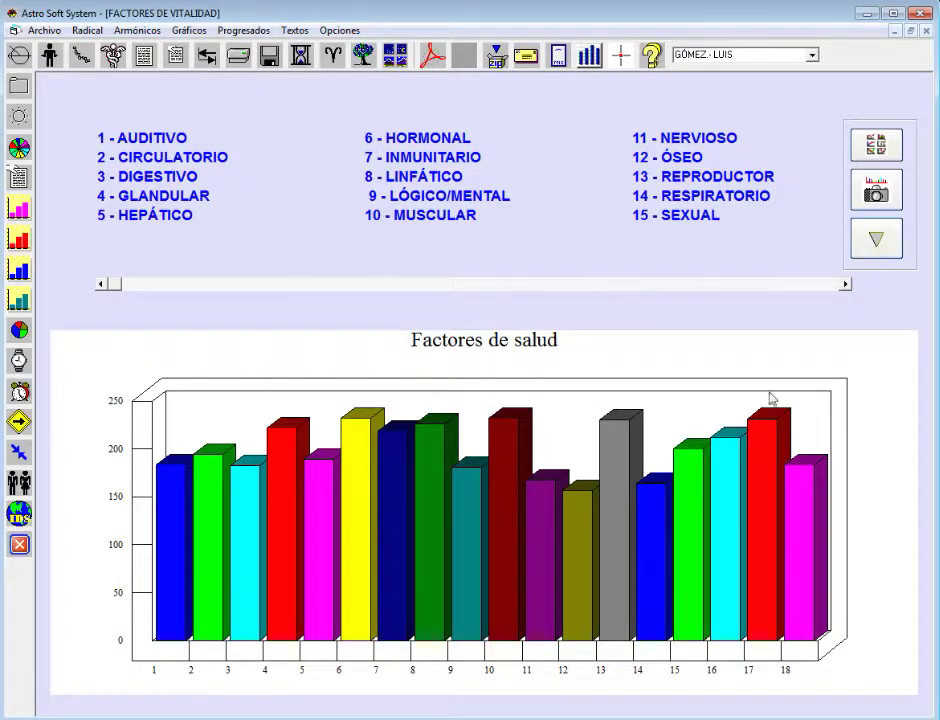
# - Return to the chart data and aspect grid, then open Radical > Corrección del ascendente
pyautogui.click(890, 252)
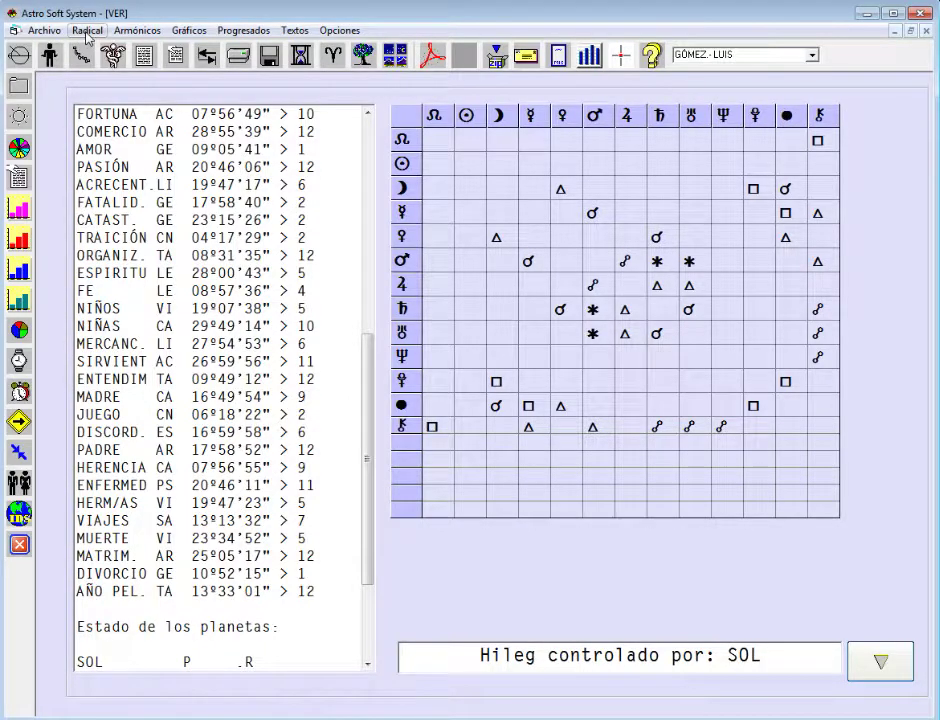
pyautogui.click(87, 30)
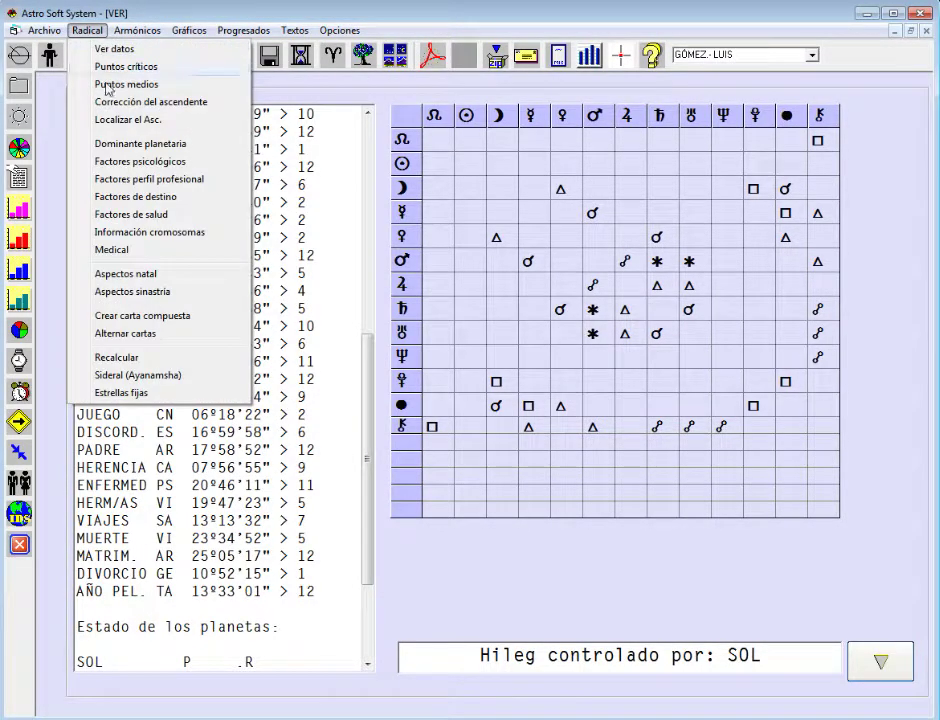
pyautogui.click(115, 103)
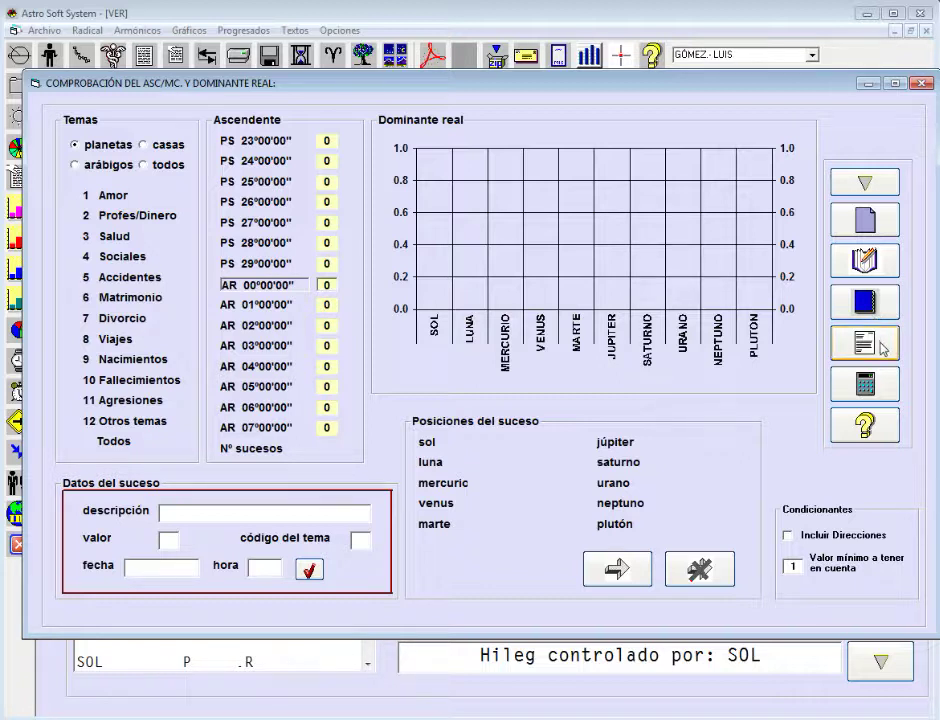
# - Load the primer amor event (14 1 2002, hour 11) to compute its planet positions
pyautogui.click(865, 260)
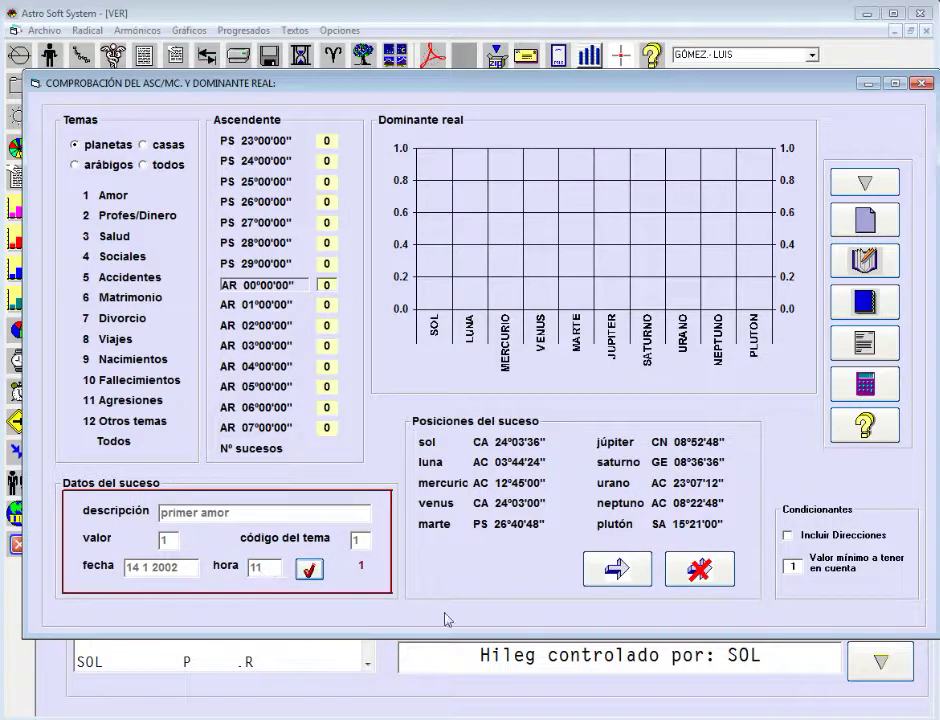
# - Step through the events accidente moto, novia, muerte del padre, boda and hijo, then finish event entry
pyautogui.click(610, 568)
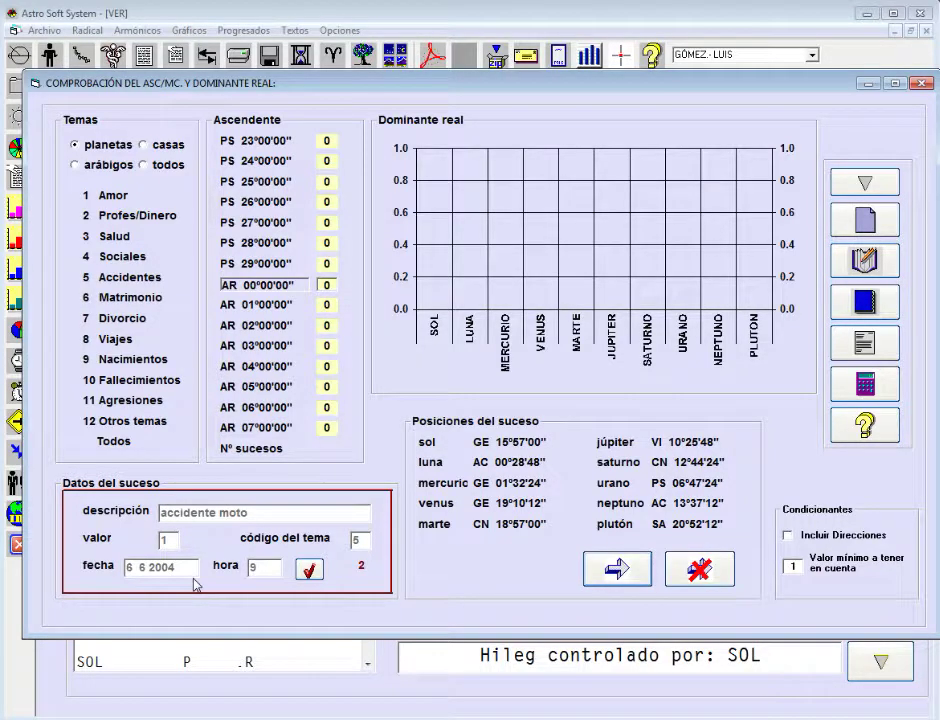
pyautogui.click(607, 580)
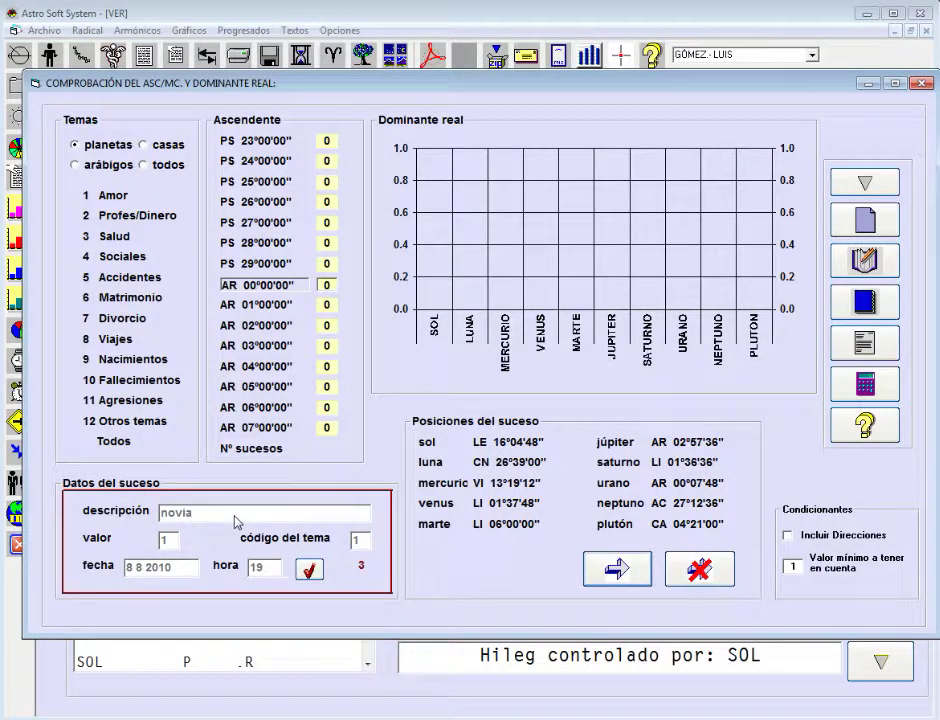
pyautogui.click(613, 572)
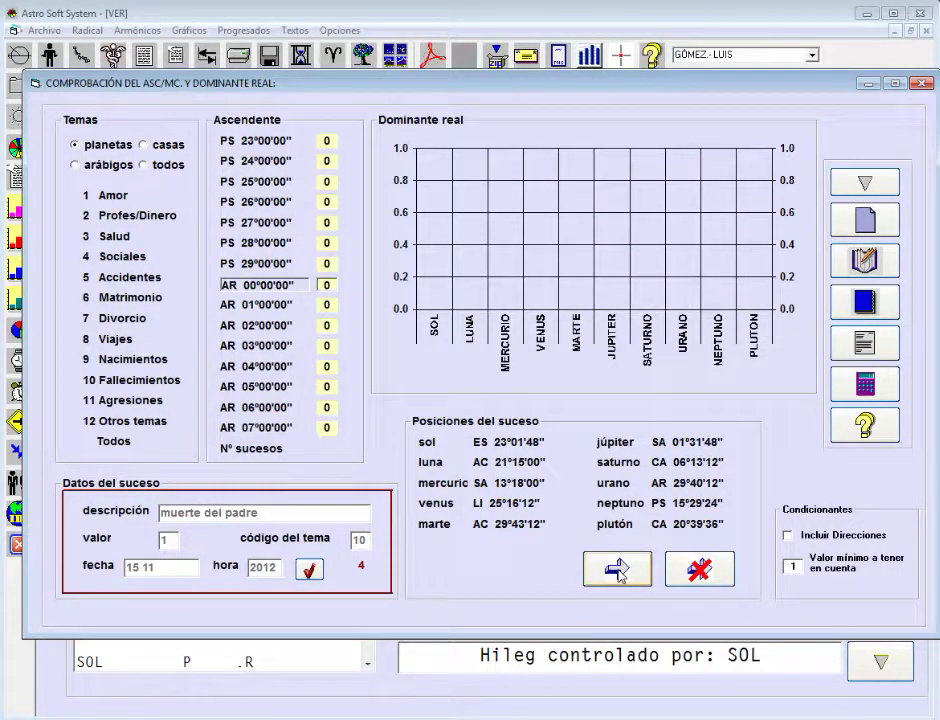
pyautogui.click(617, 570)
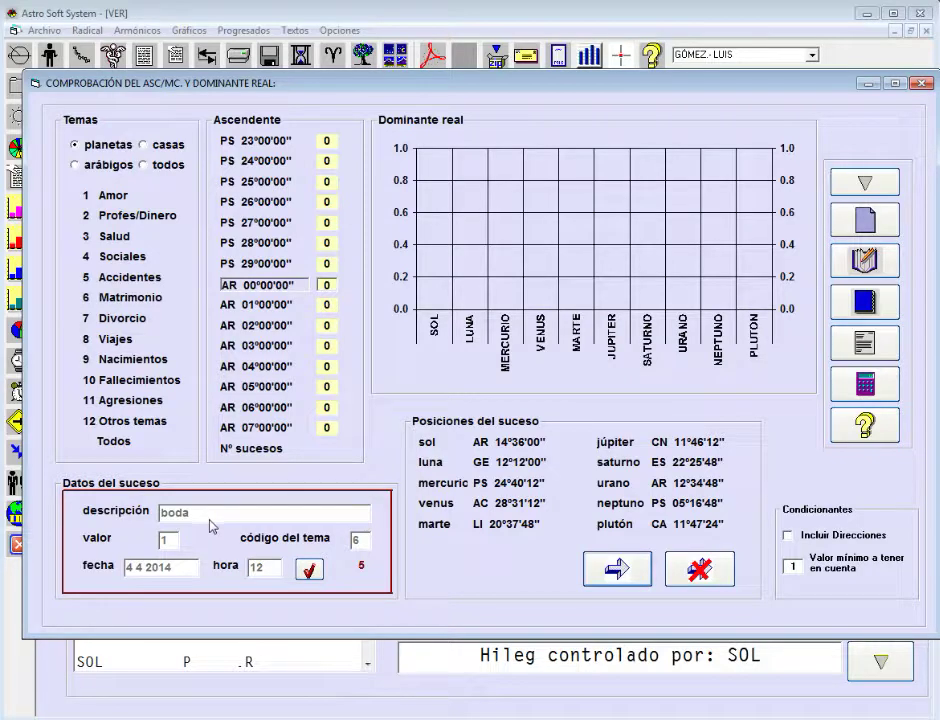
pyautogui.click(618, 572)
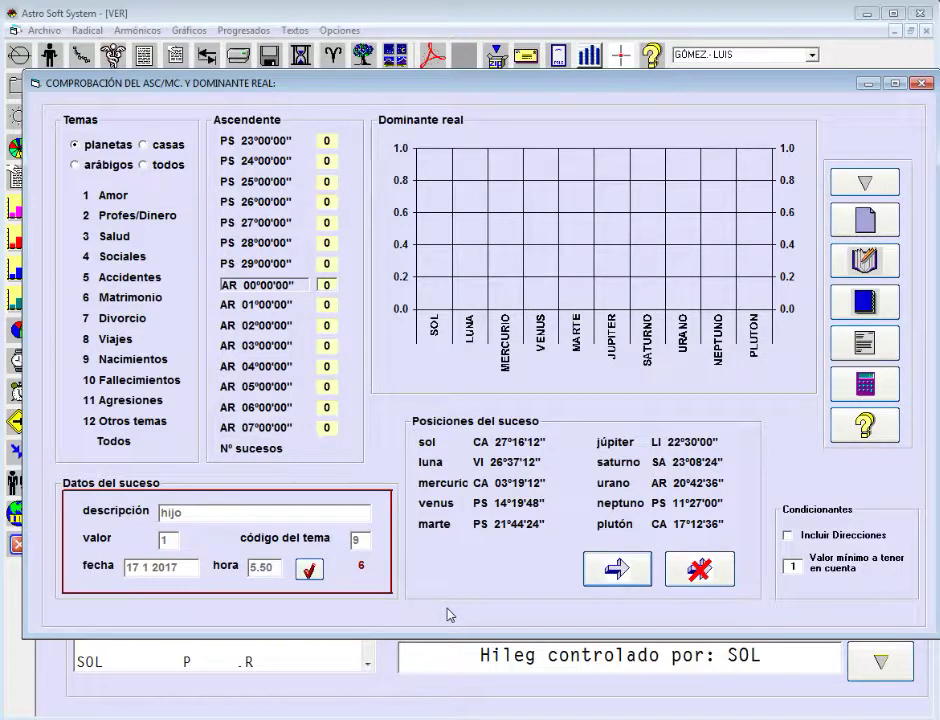
pyautogui.click(694, 572)
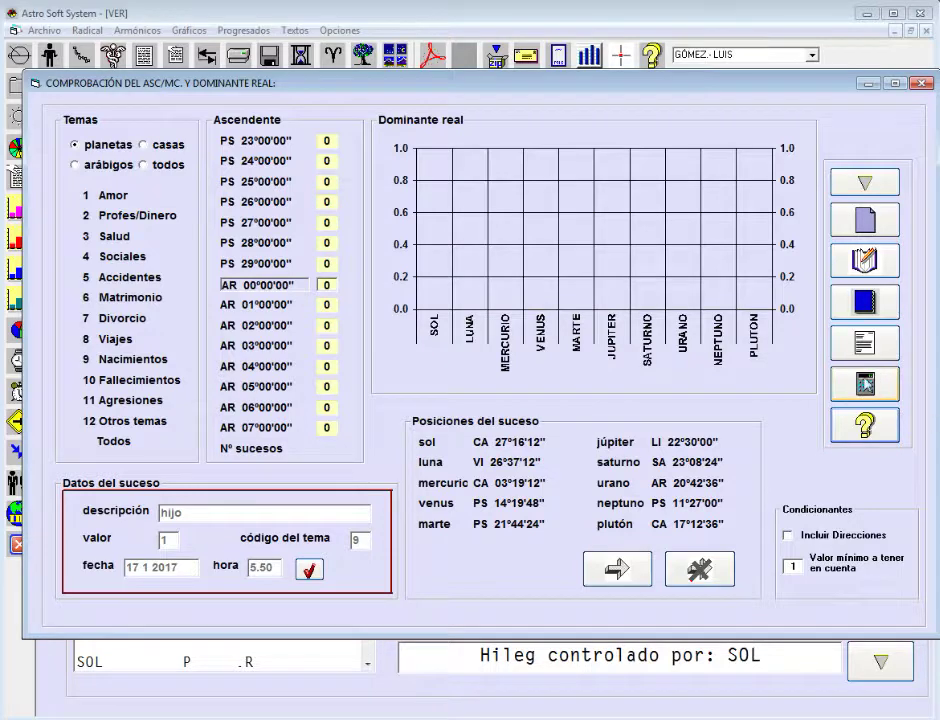
# - Compute the six-event dominant-planet chart, shift the ascendant list to TA degrees, and close the check
pyautogui.click(863, 386)
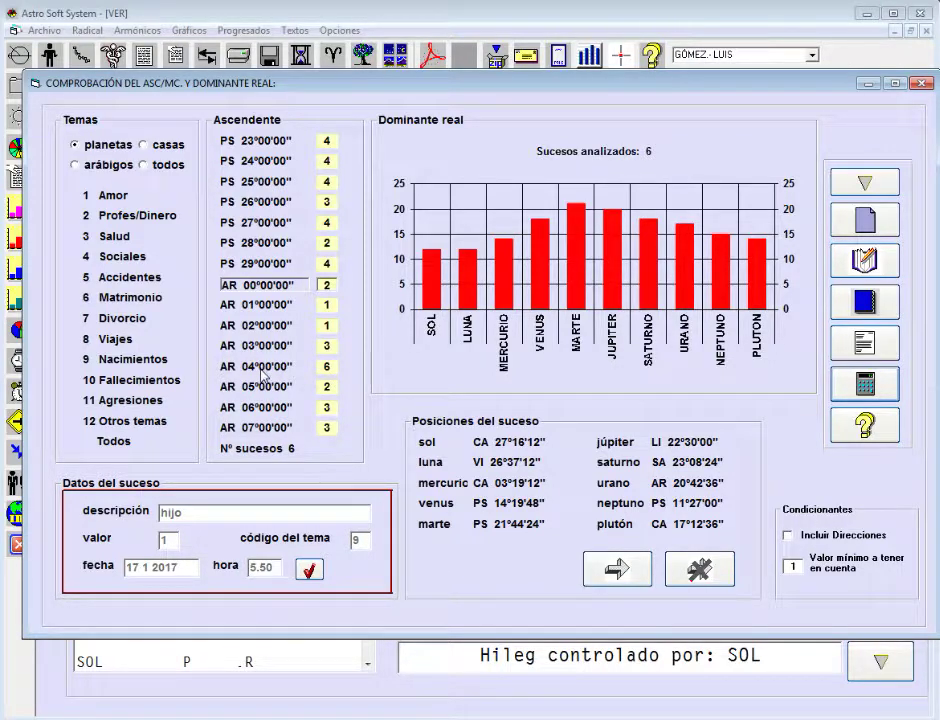
pyautogui.click(327, 370)
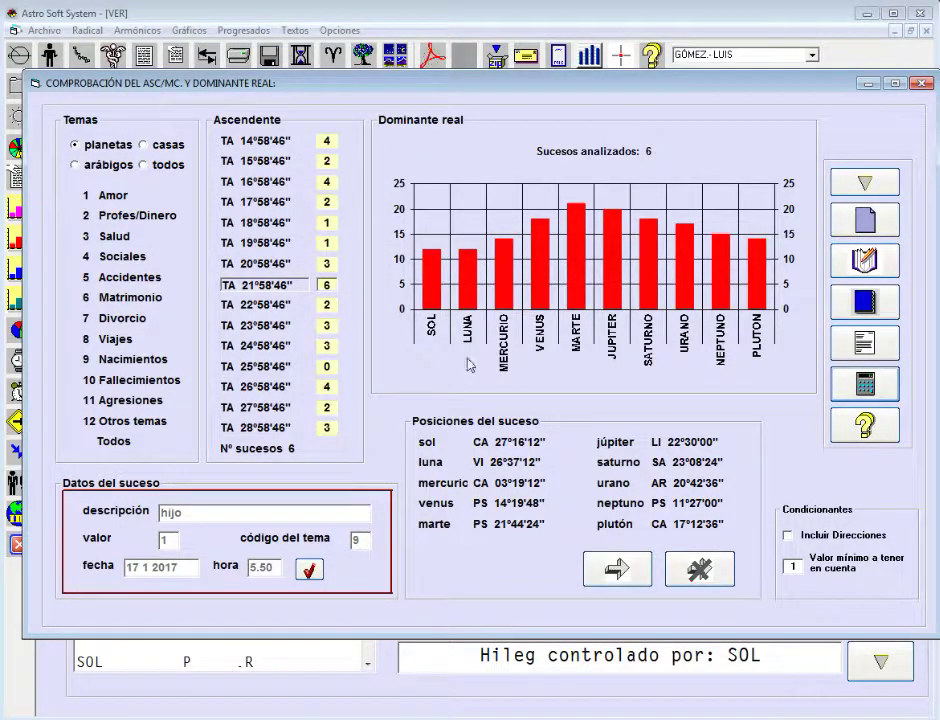
pyautogui.click(862, 185)
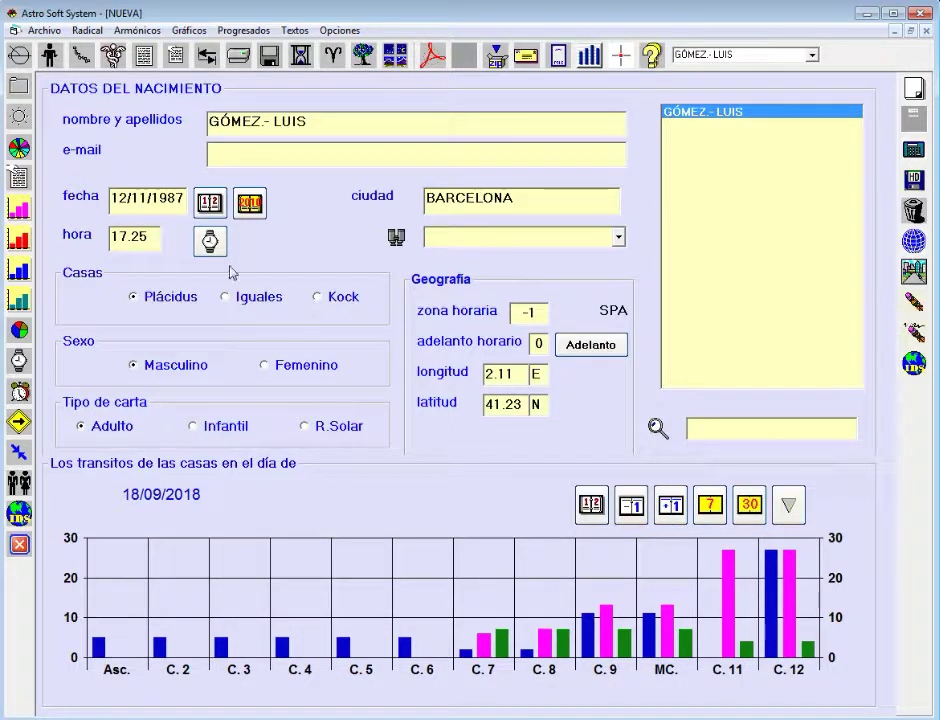
# - Open the medical astrology Diagnósticos window and drag it fully into view
pyautogui.click(114, 60)
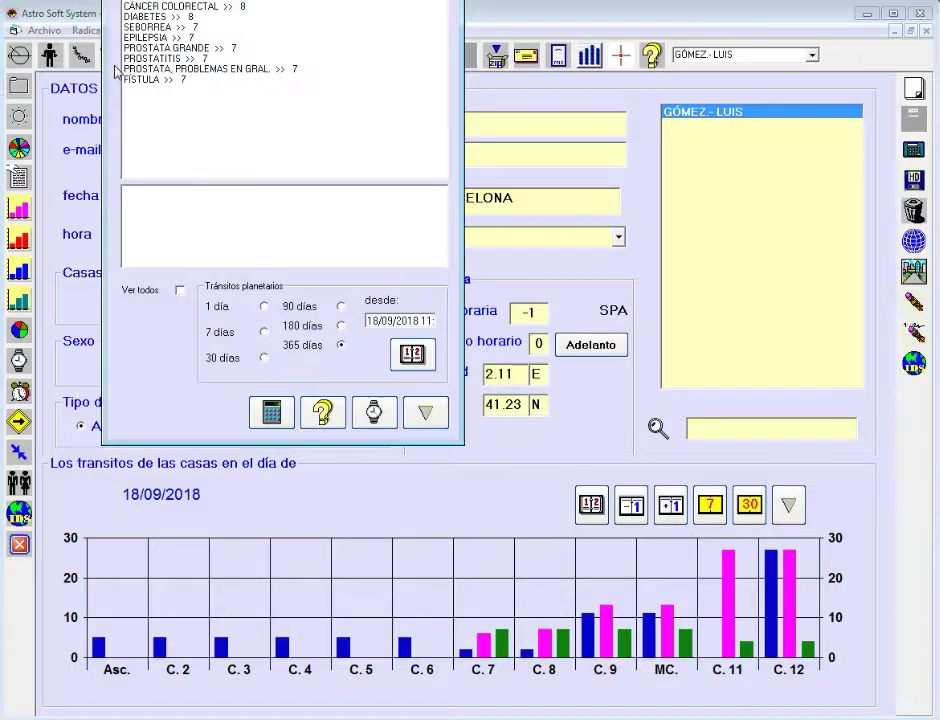
pyautogui.moveTo(335, 100); pyautogui.dragTo(386, 149)
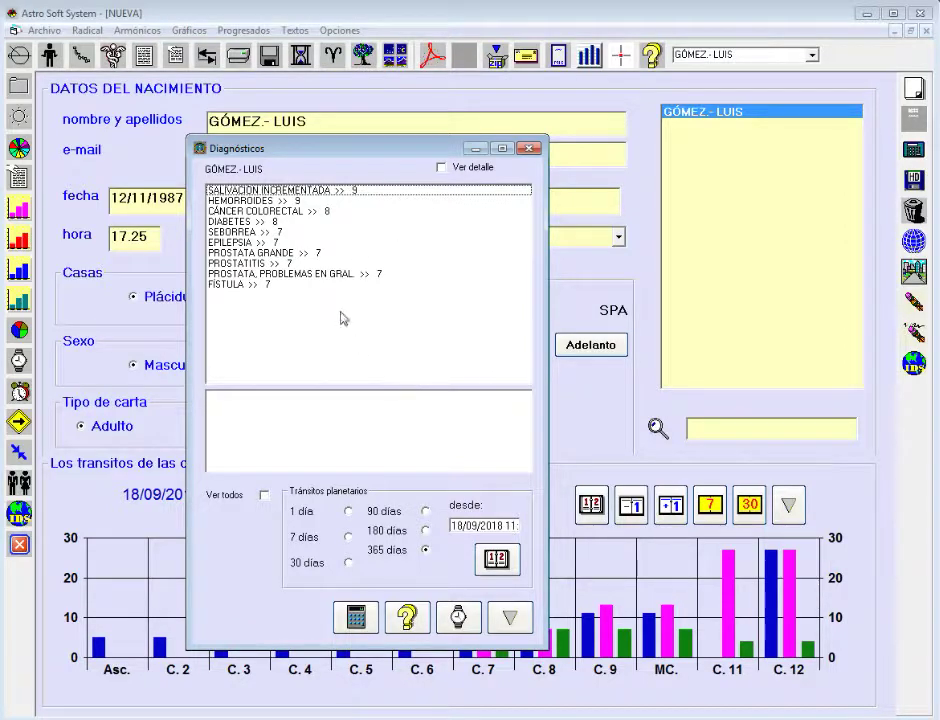
# - Show the DIABETES description, then close the Diagnósticos window
pyautogui.click(238, 221)
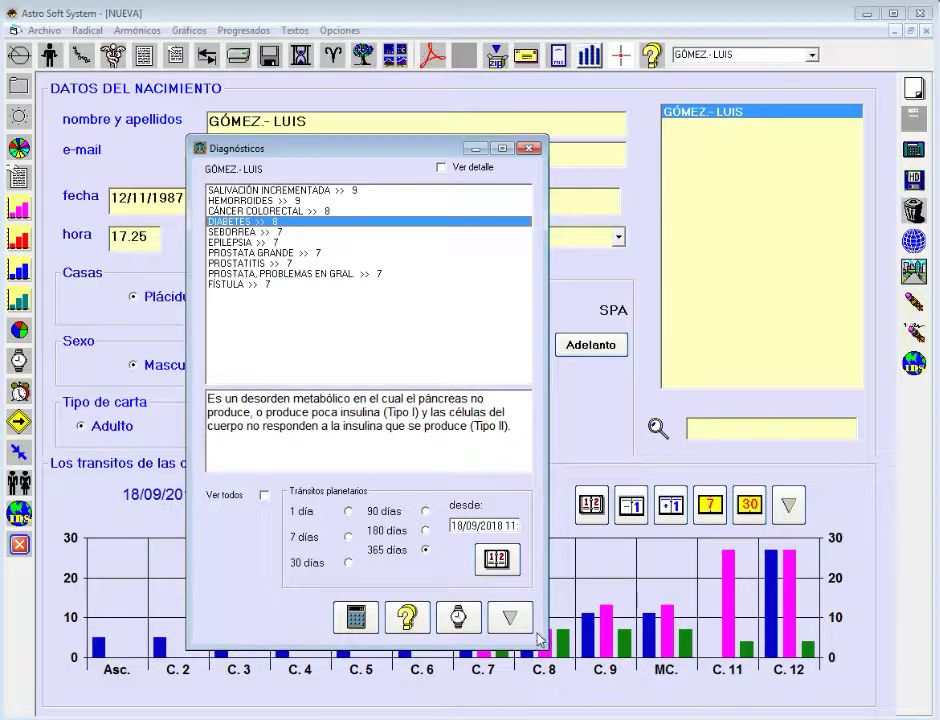
pyautogui.click(459, 610)
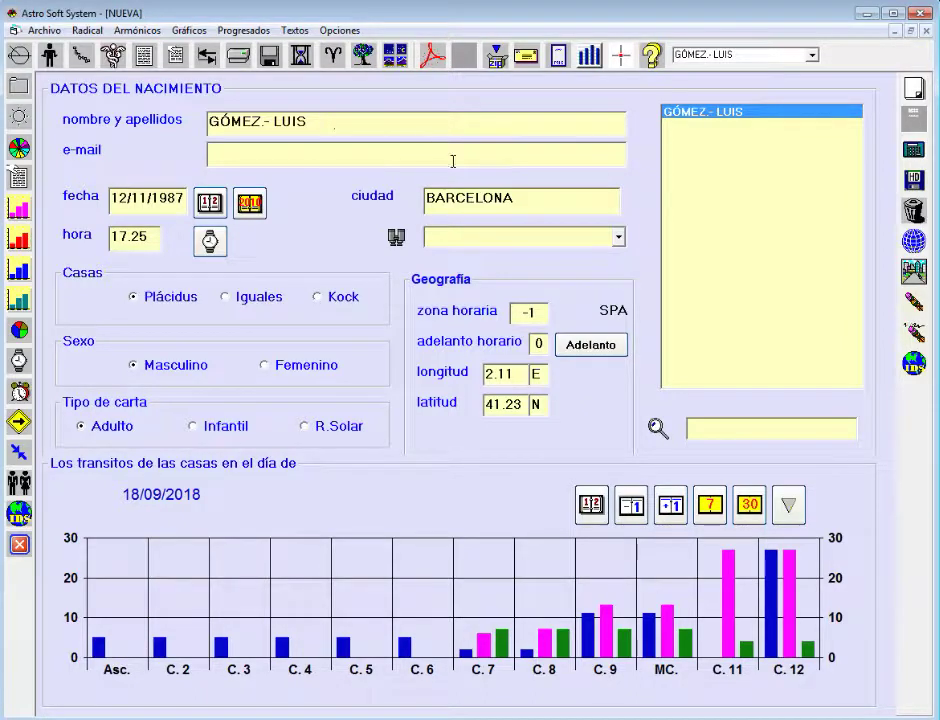
# - Open the Cromosomas view and read the notes for NODO, LUNA, VENUS, MARTE, JUPITER and URANO
pyautogui.click(104, 60)
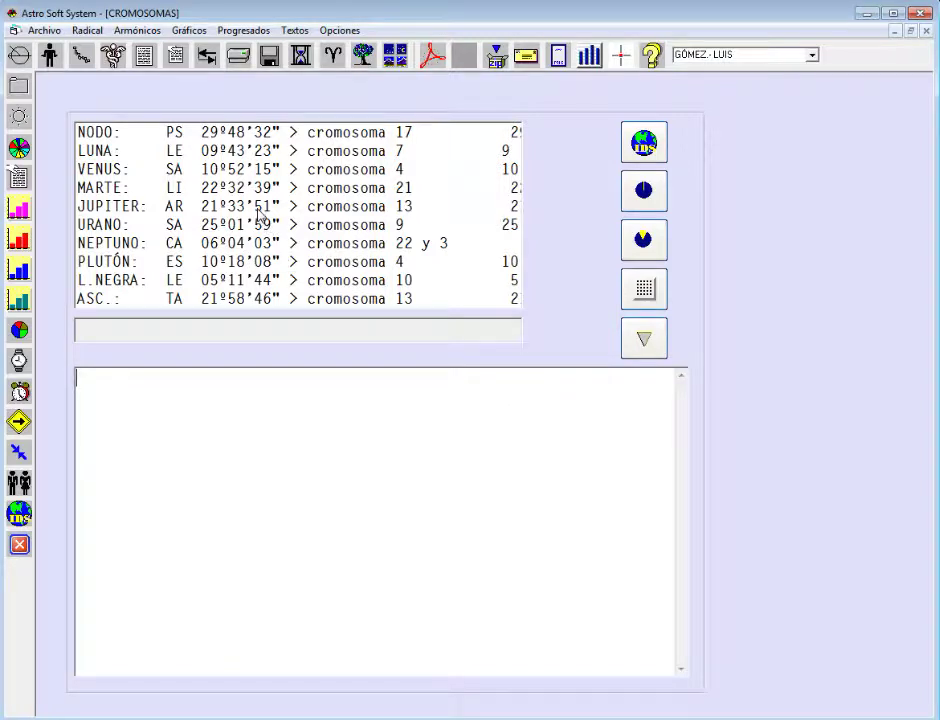
pyautogui.click(241, 137)
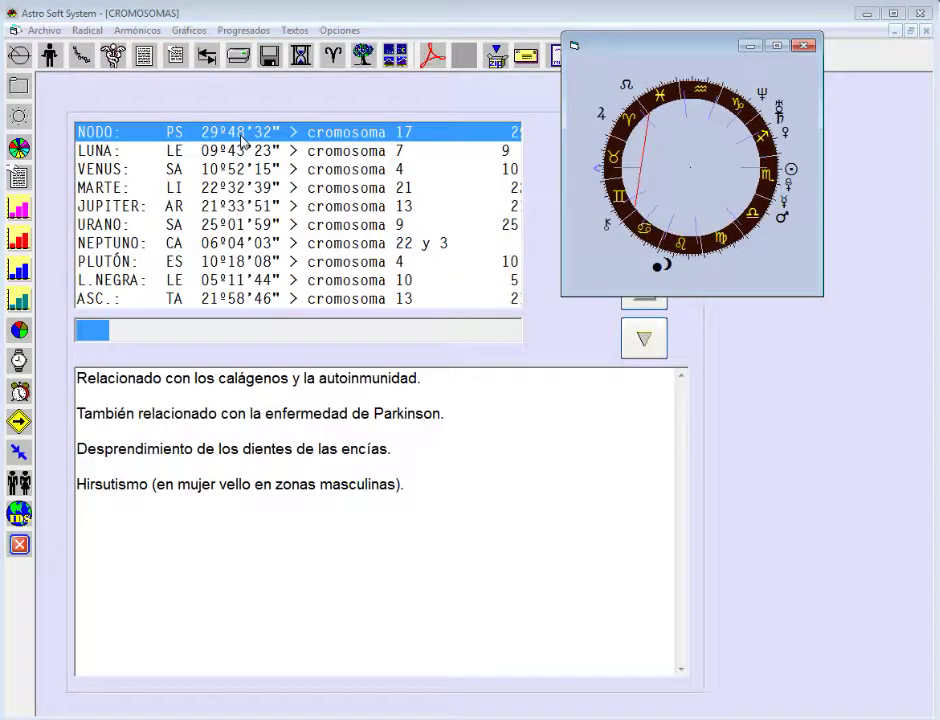
pyautogui.click(250, 158)
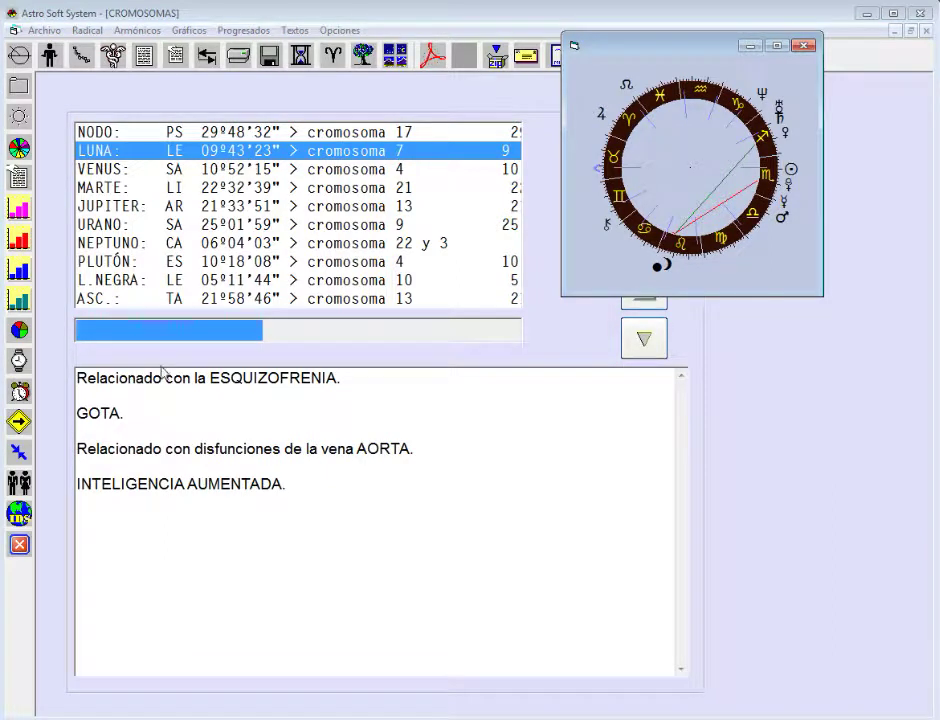
pyautogui.click(266, 169)
pyautogui.click(268, 190)
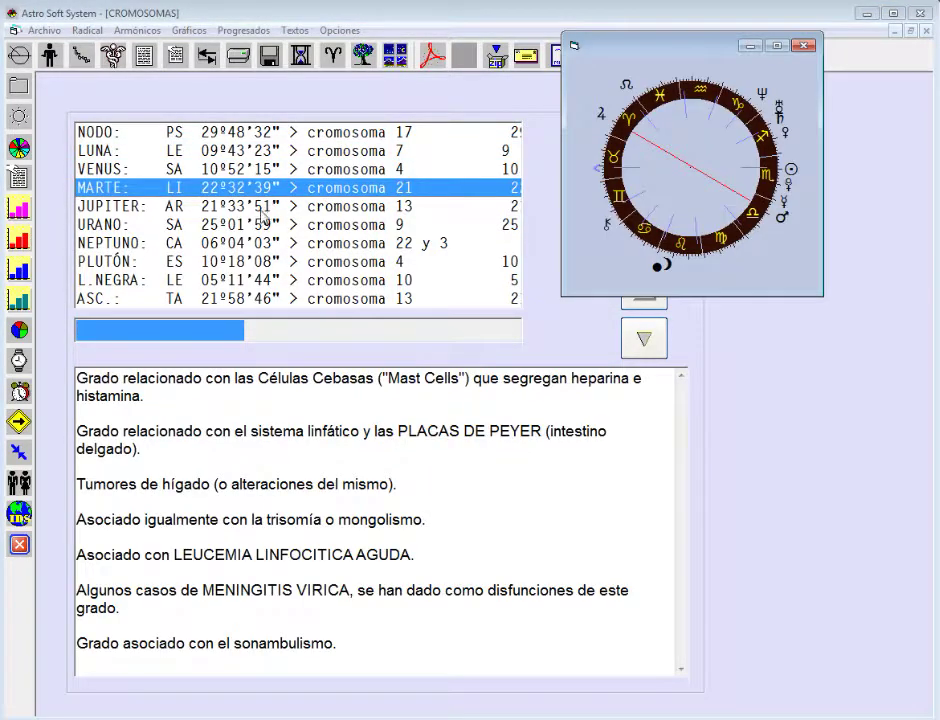
pyautogui.click(268, 206)
pyautogui.click(270, 226)
# - Read the NEPTUNO, PLUTÓN and L.NEGRA chromosome notes, then close the chart wheel and chromosome analysis
pyautogui.click(275, 243)
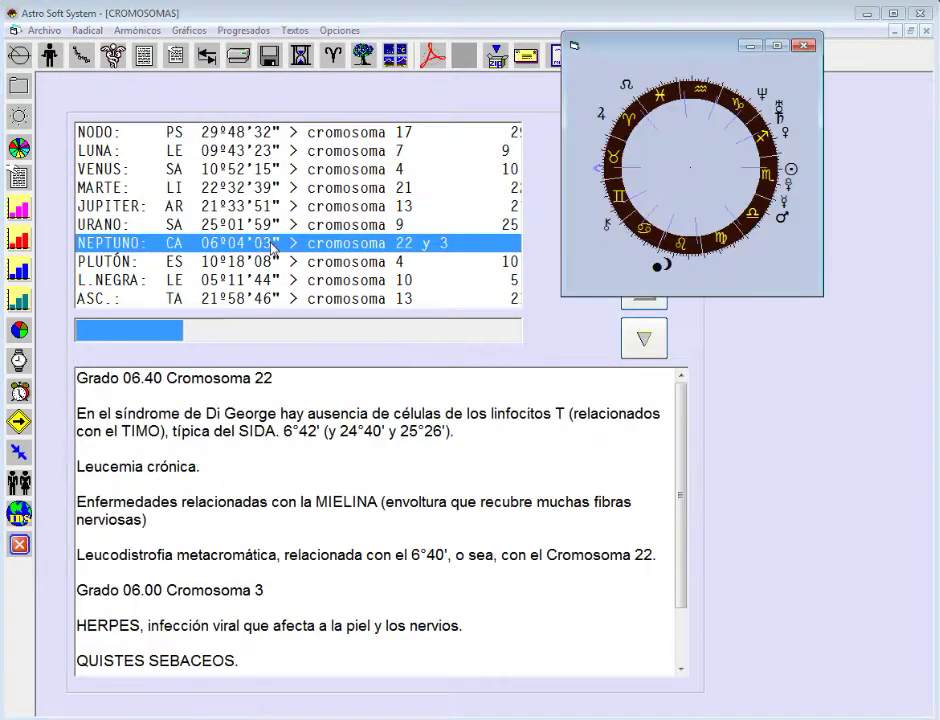
pyautogui.click(278, 262)
pyautogui.click(285, 284)
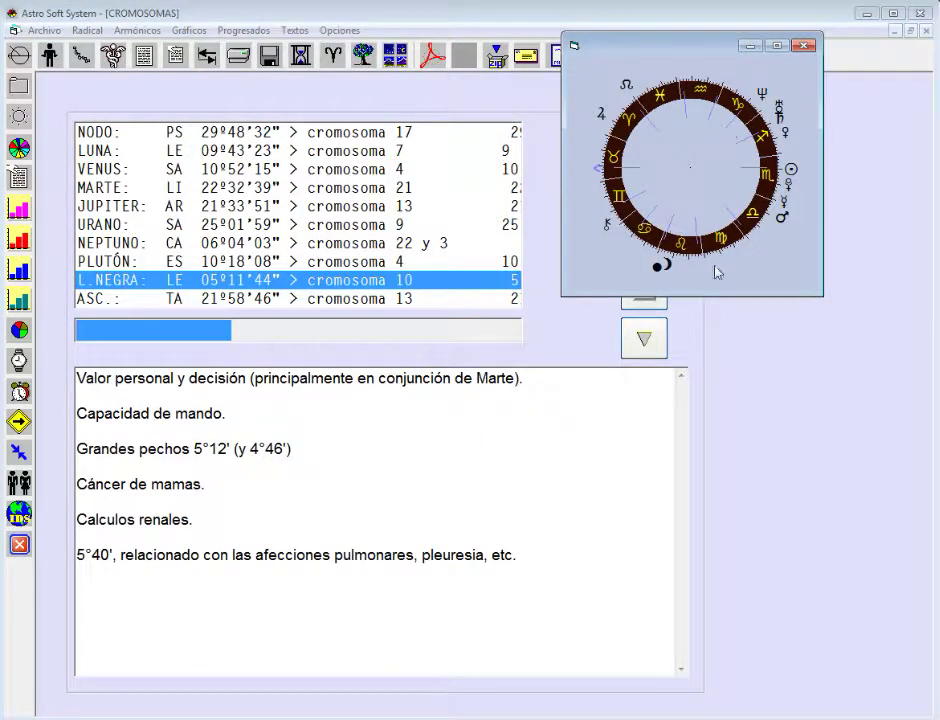
pyautogui.click(803, 45)
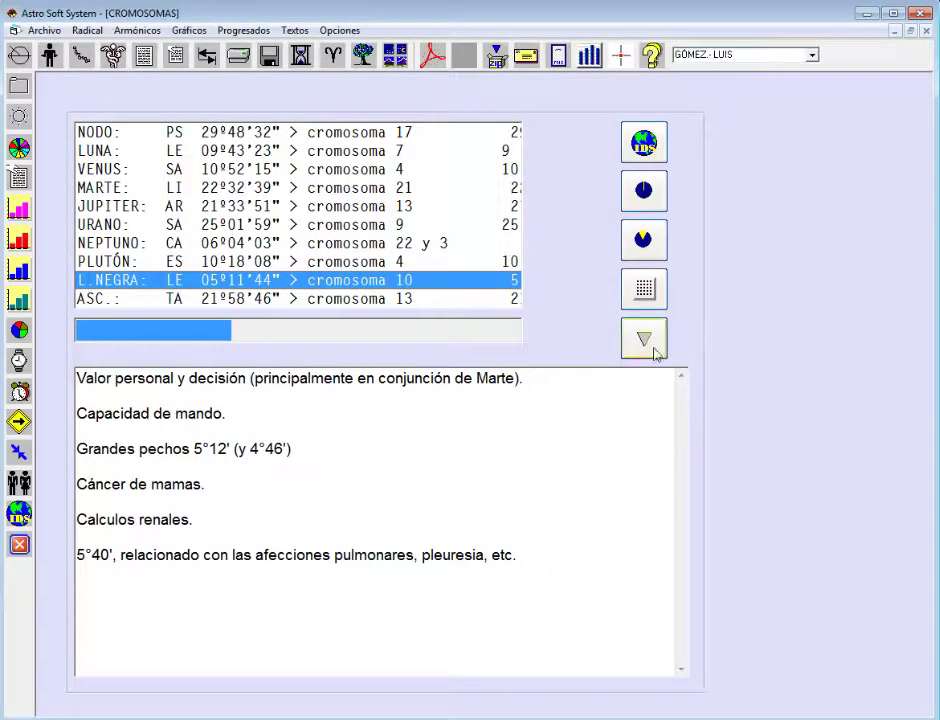
pyautogui.click(655, 348)
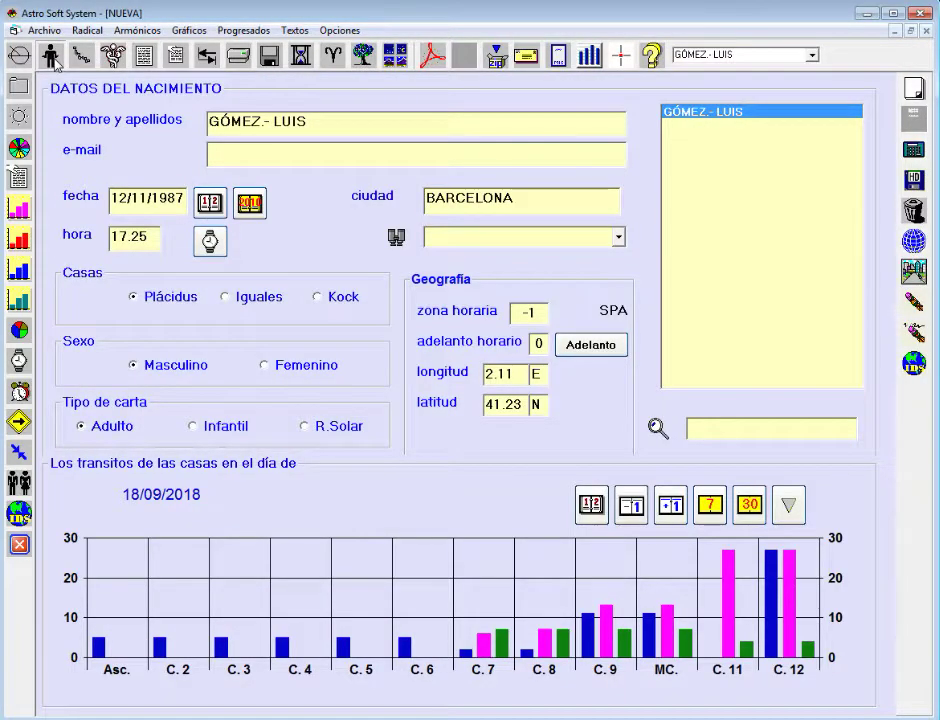
pyautogui.click(47, 54)
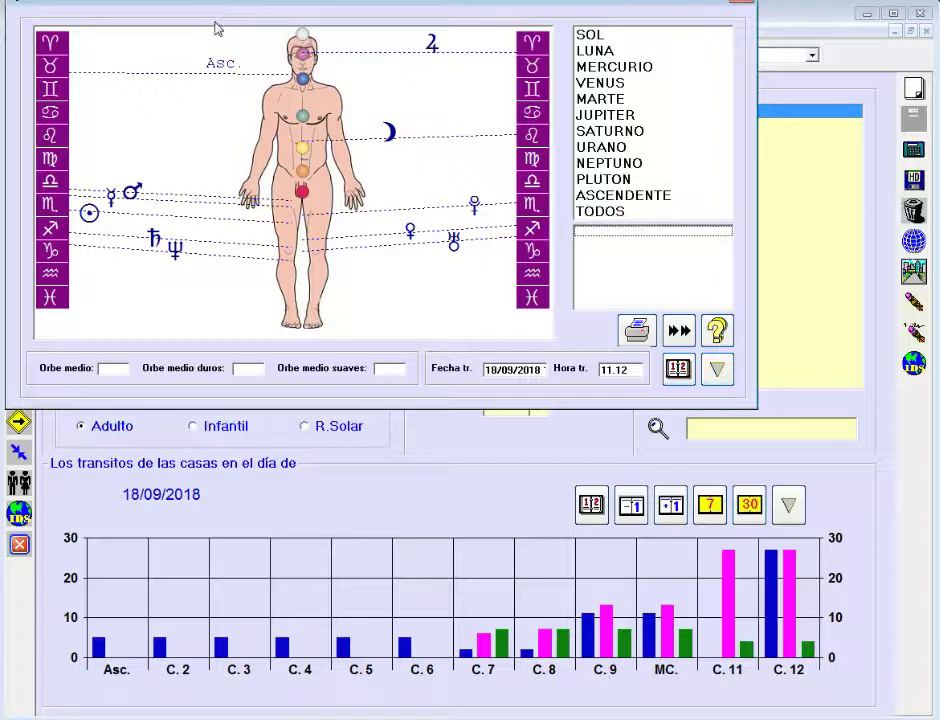
pyautogui.moveTo(303, 4); pyautogui.dragTo(337, 94)
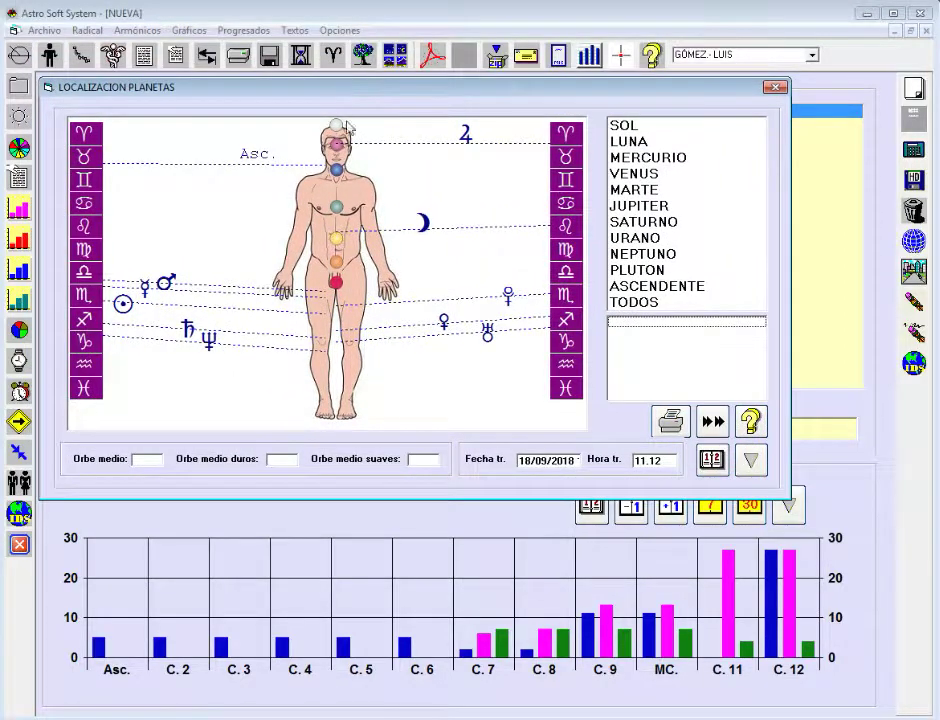
pyautogui.click(637, 173)
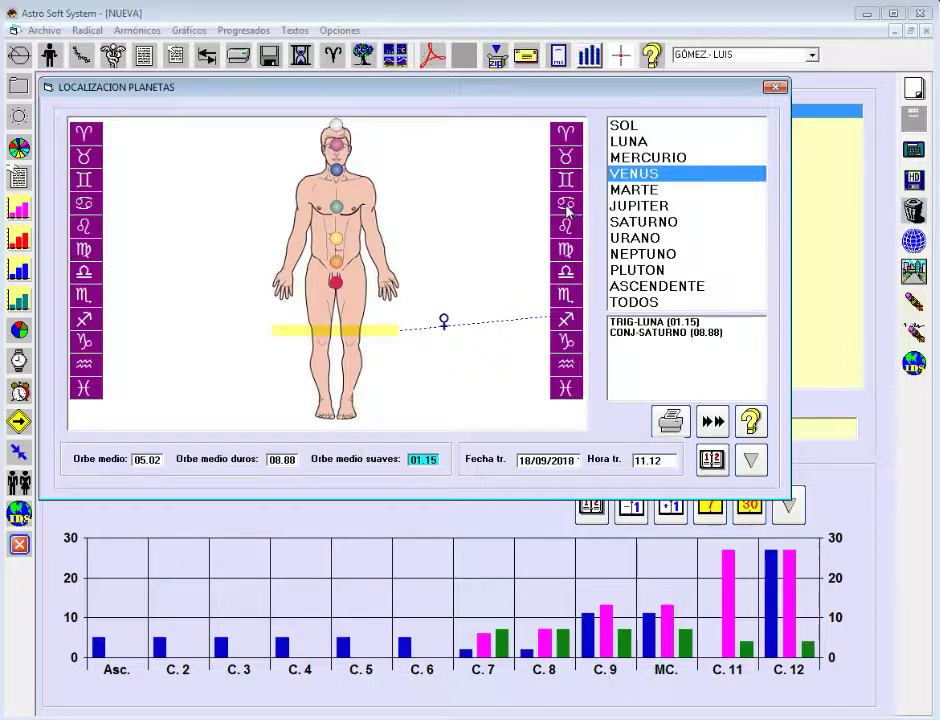
pyautogui.click(622, 204)
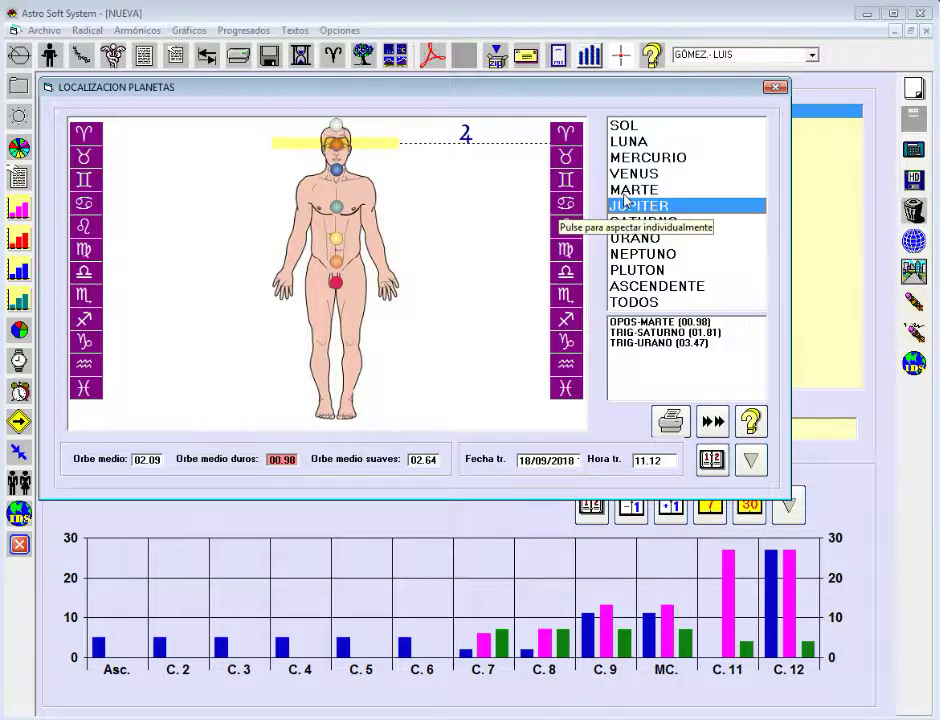
pyautogui.click(627, 221)
pyautogui.click(629, 256)
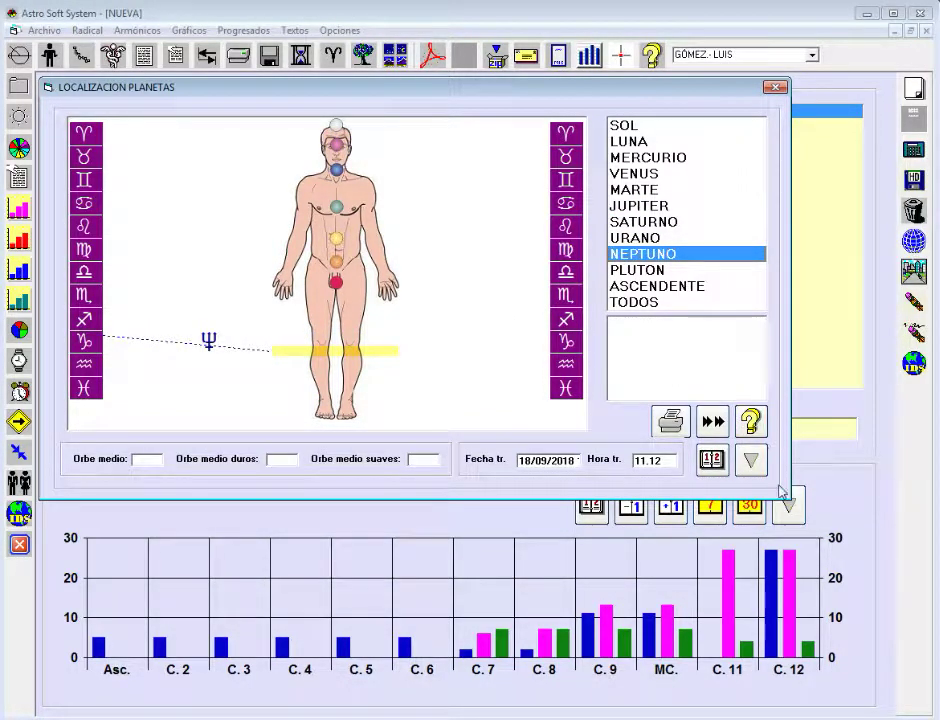
pyautogui.click(759, 471)
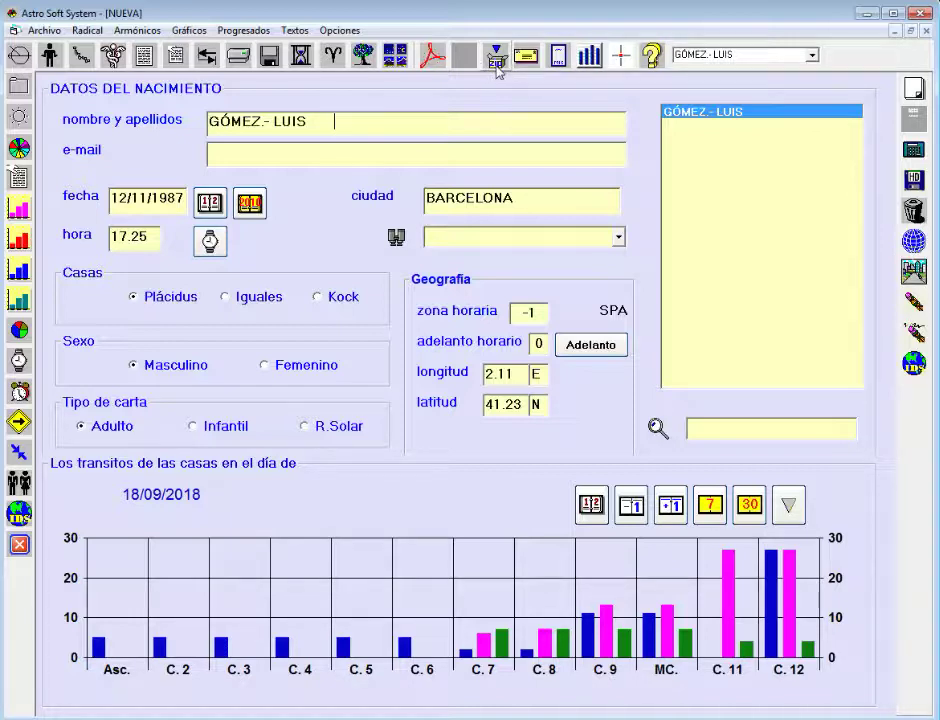
# - Open the Envío de correo electrónico dialog for the Carta Astral chart
pyautogui.click(538, 157)
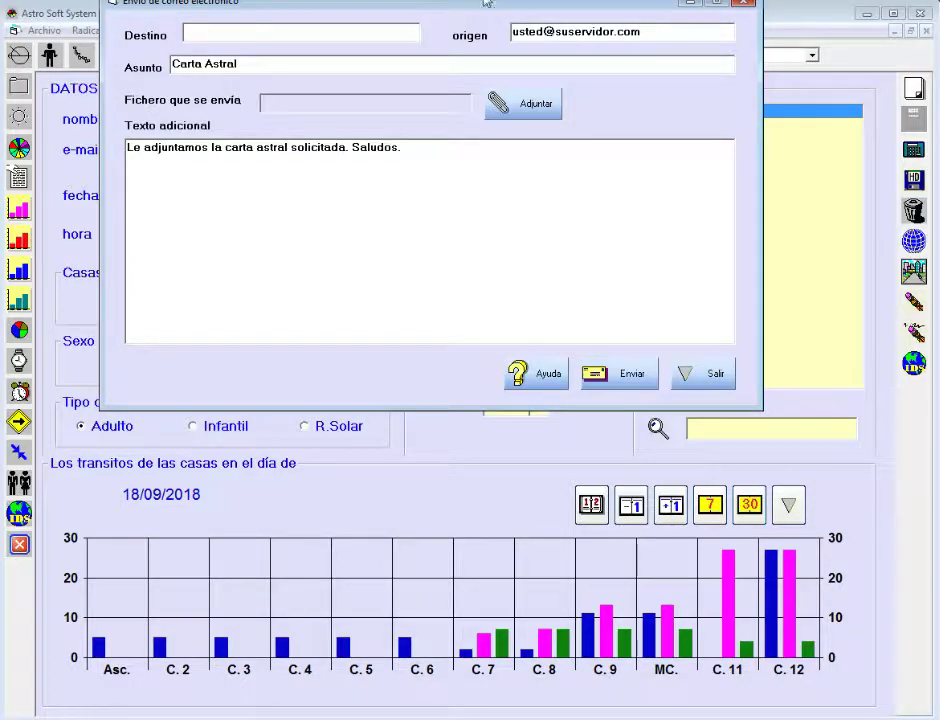
# - Enter a recipient e-mail address in Destino, fix its typo, and exit the dialog without sending
pyautogui.moveTo(487, 4); pyautogui.dragTo(484, 91)
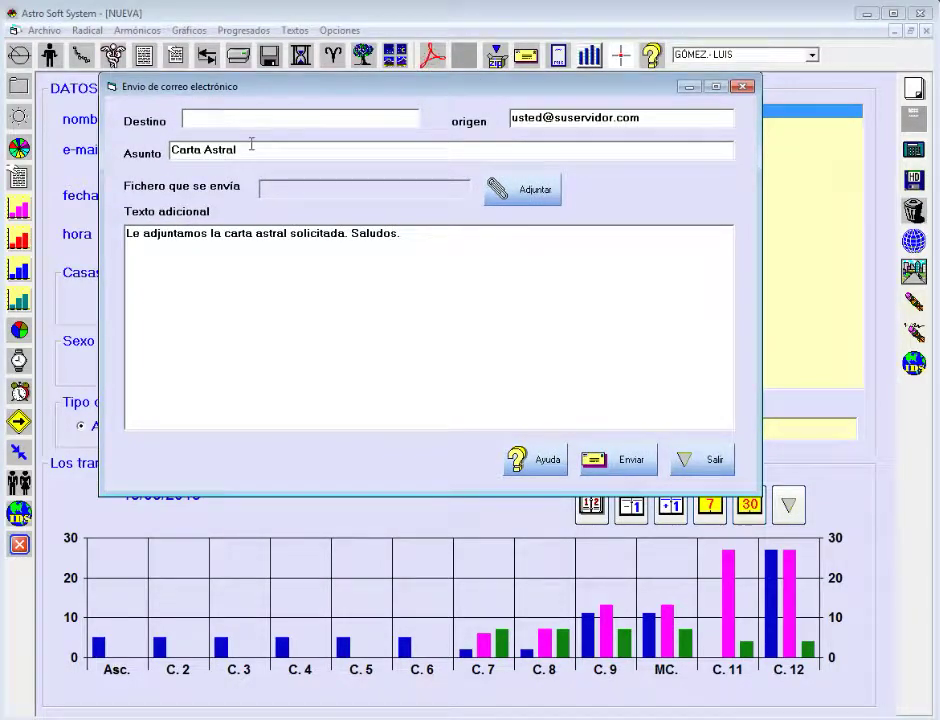
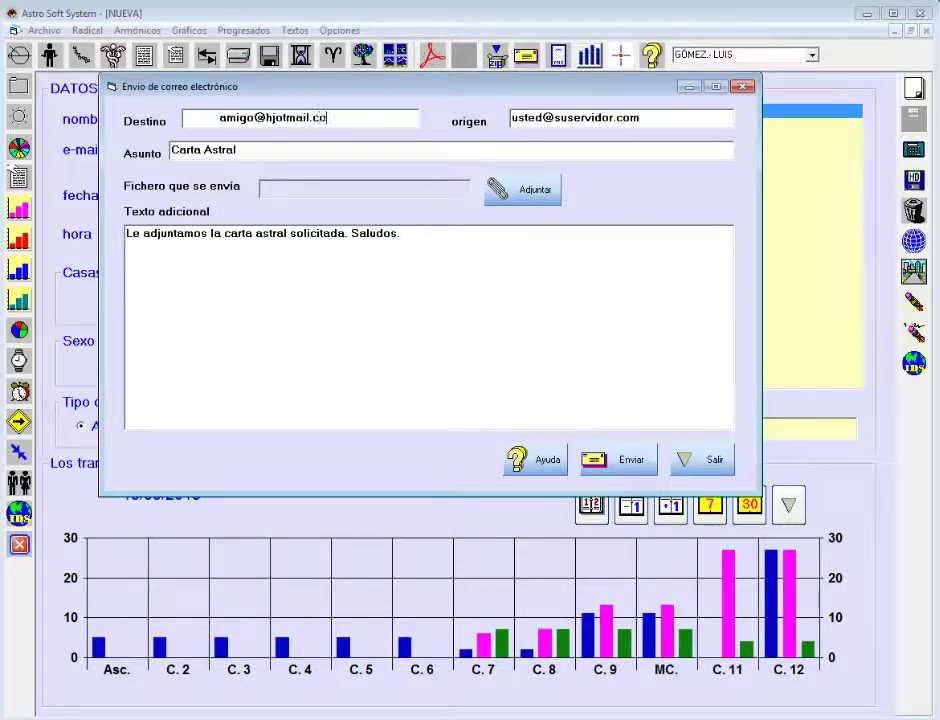
pyautogui.click(277, 121)
pyautogui.press('BackSpace')
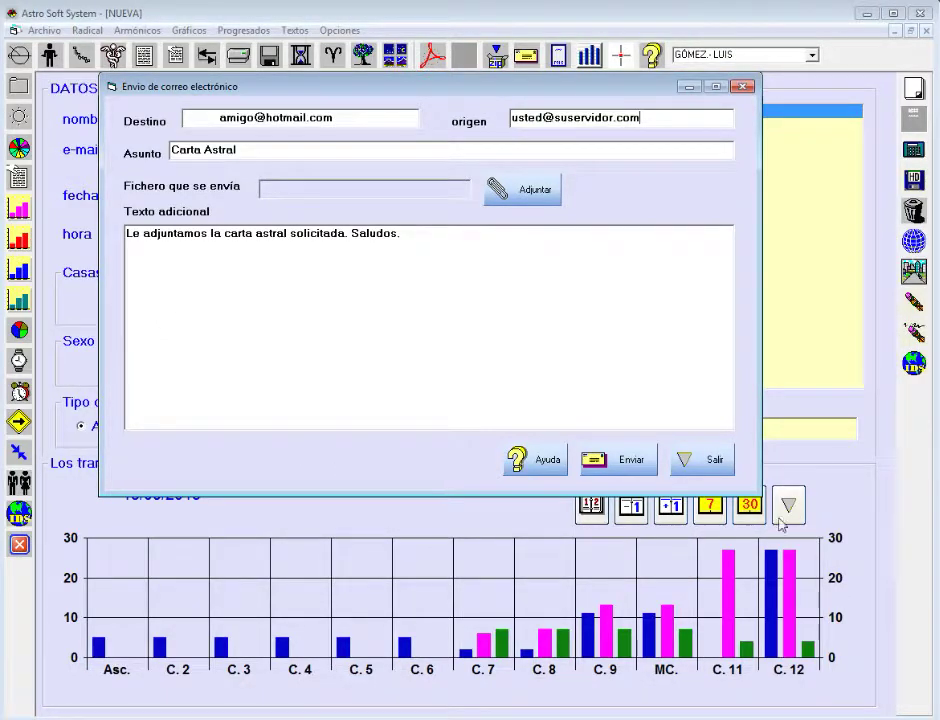
pyautogui.click(710, 462)
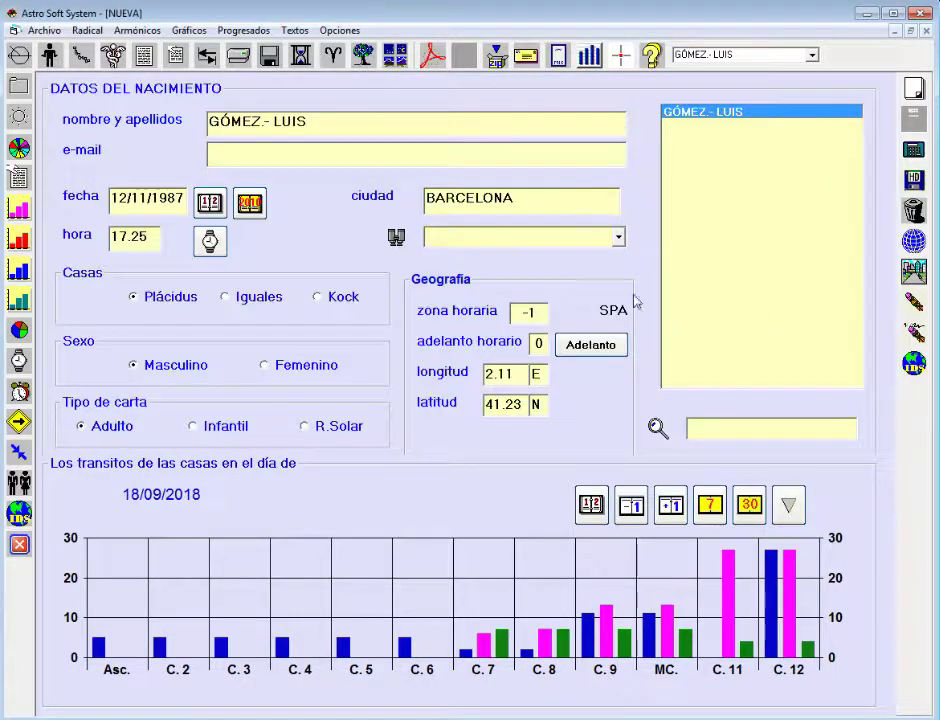